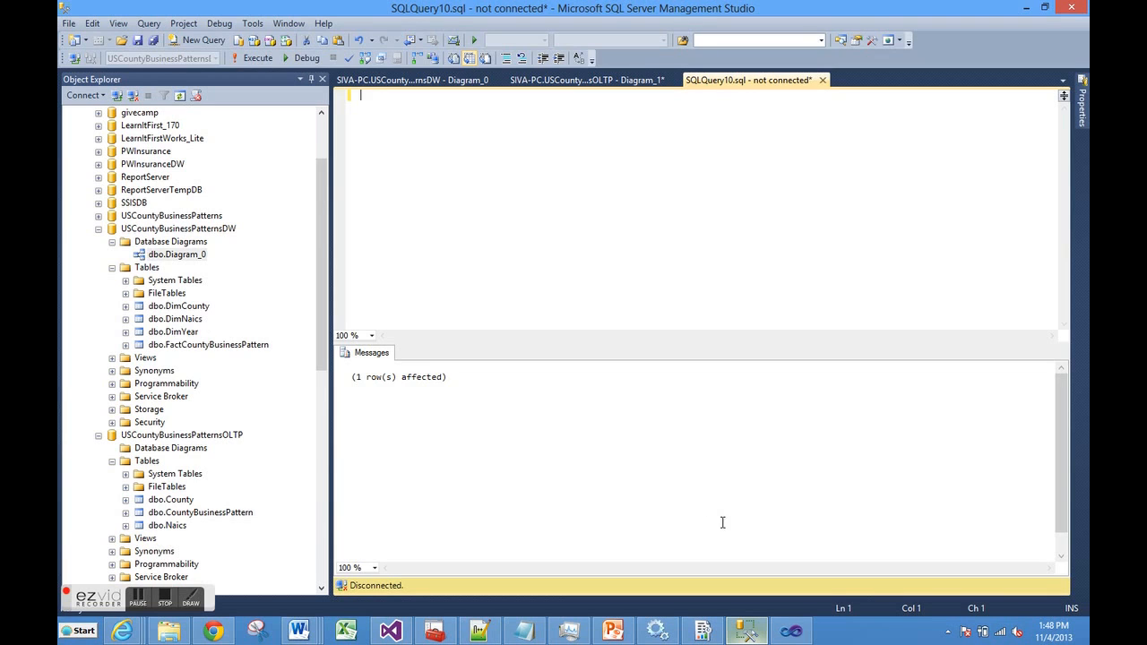
- Switch to the CountyBusinessPatternsMulti project in Visual Studio and review the US County Business Patterns DW data source's available connections
click(787, 631)
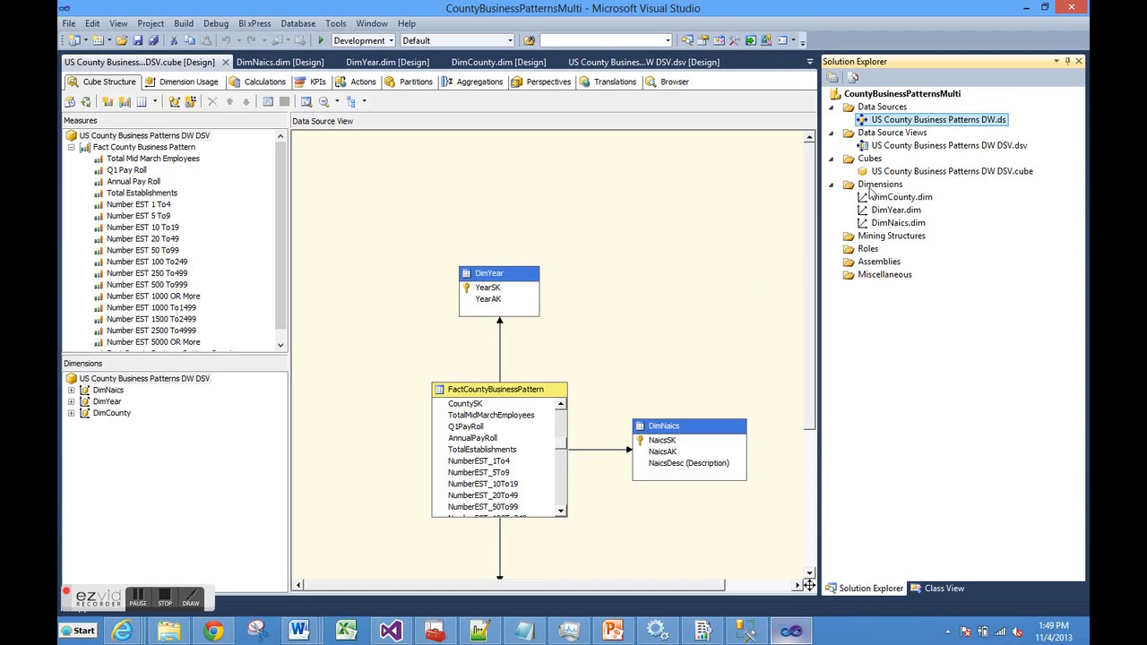
double_click(877, 122)
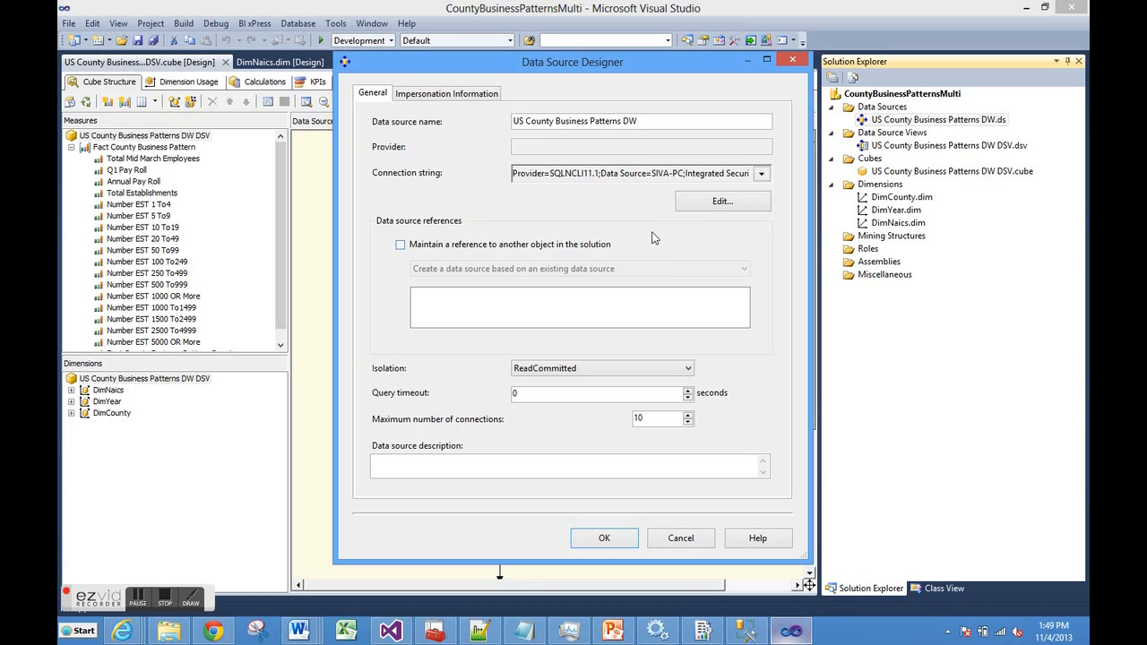
click(763, 176)
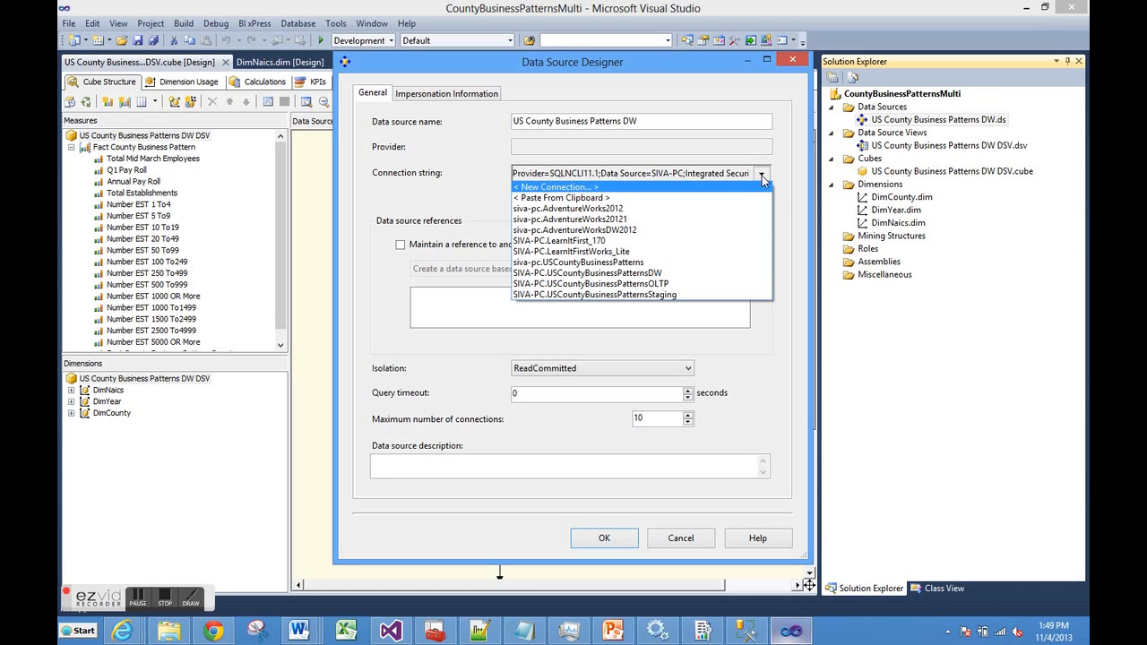
click(792, 193)
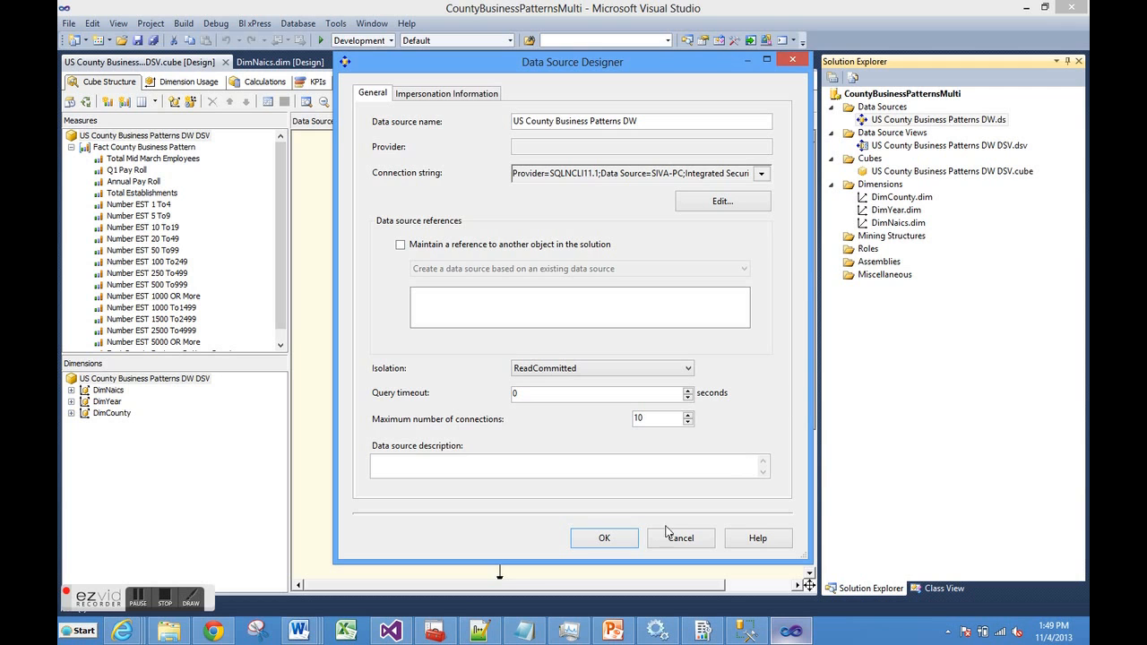
click(615, 538)
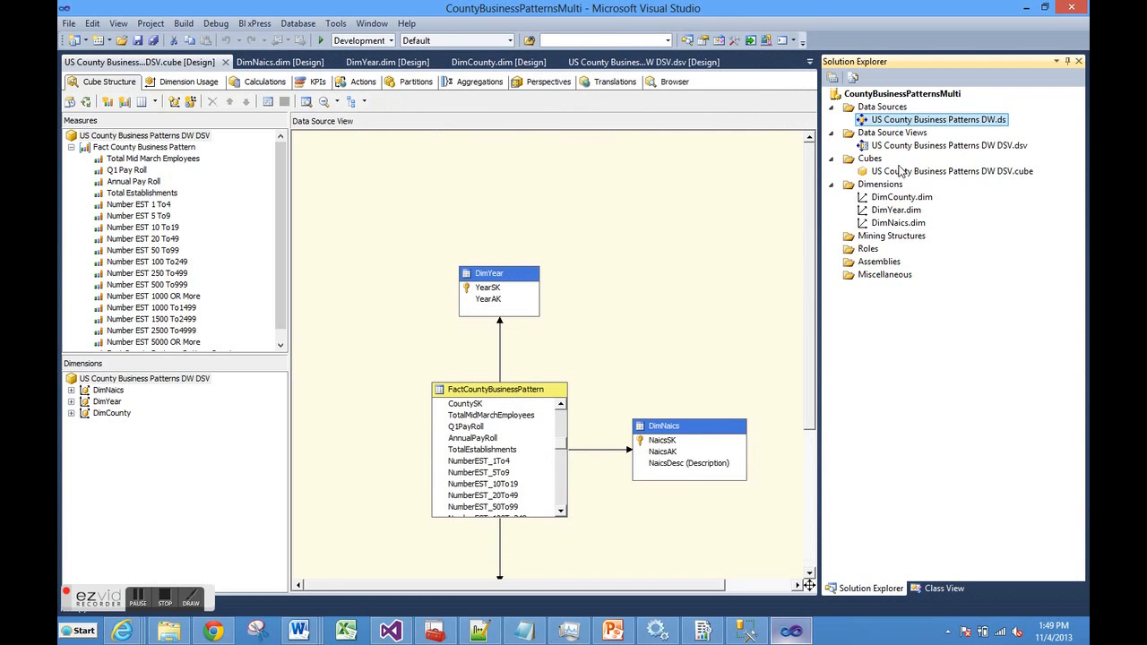
- Open the US County Business Patterns DW DSV data source view and examine the fact table's relationships to its dimension tables
double_click(894, 149)
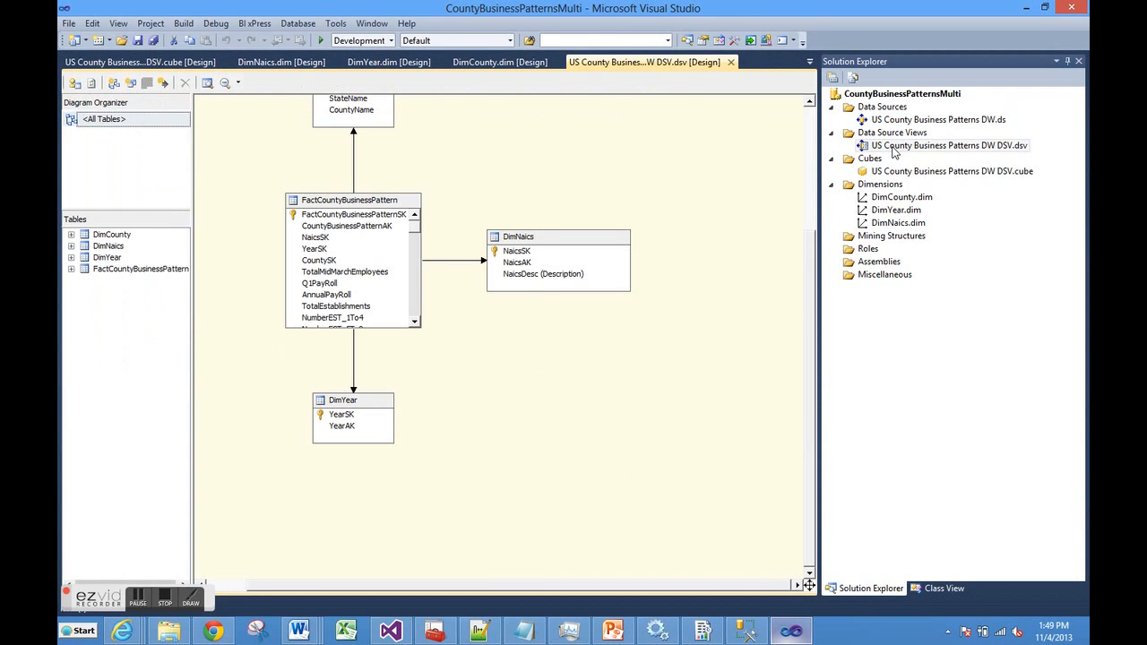
scroll(481, 446, up, 3)
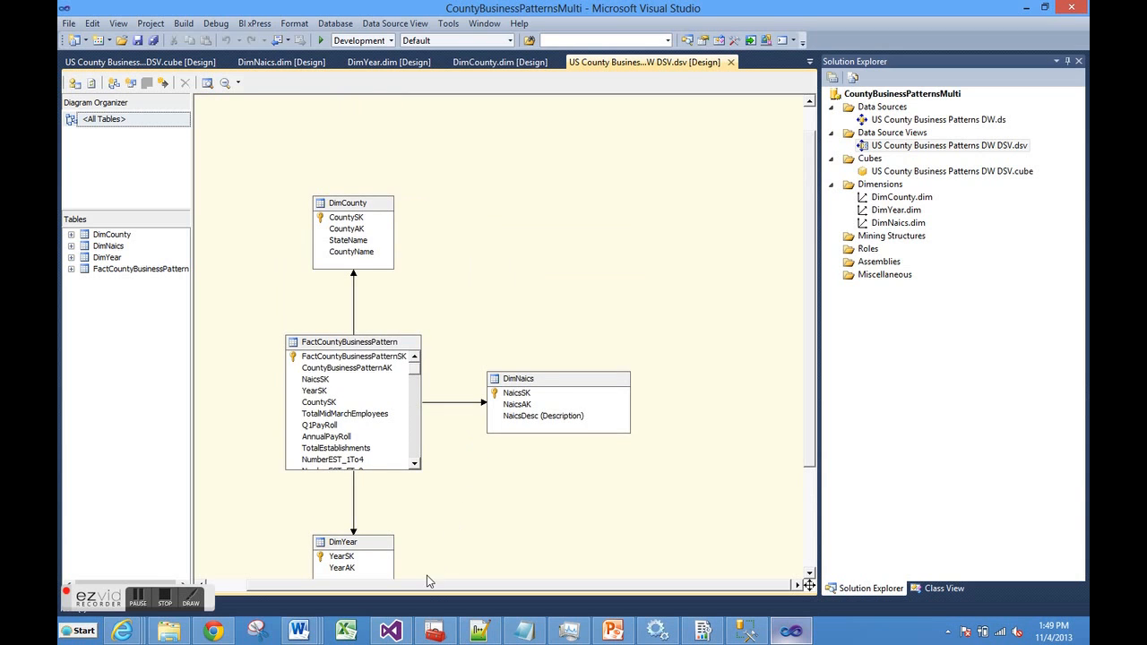
drag(427, 585, 382, 584)
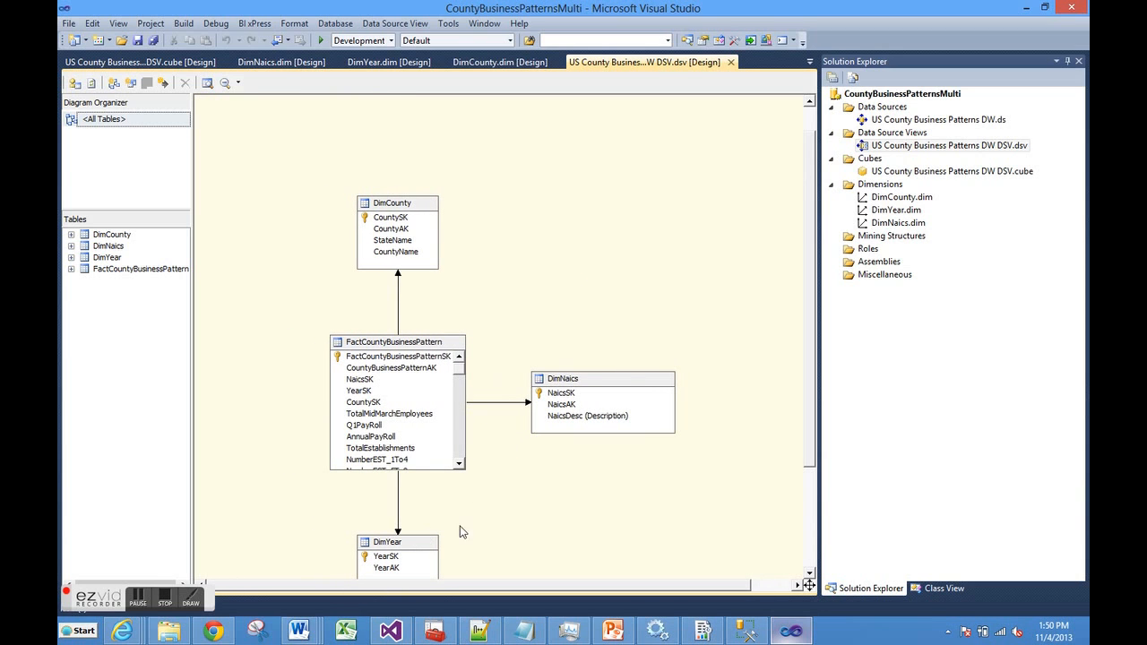
scroll(596, 464, down, 2)
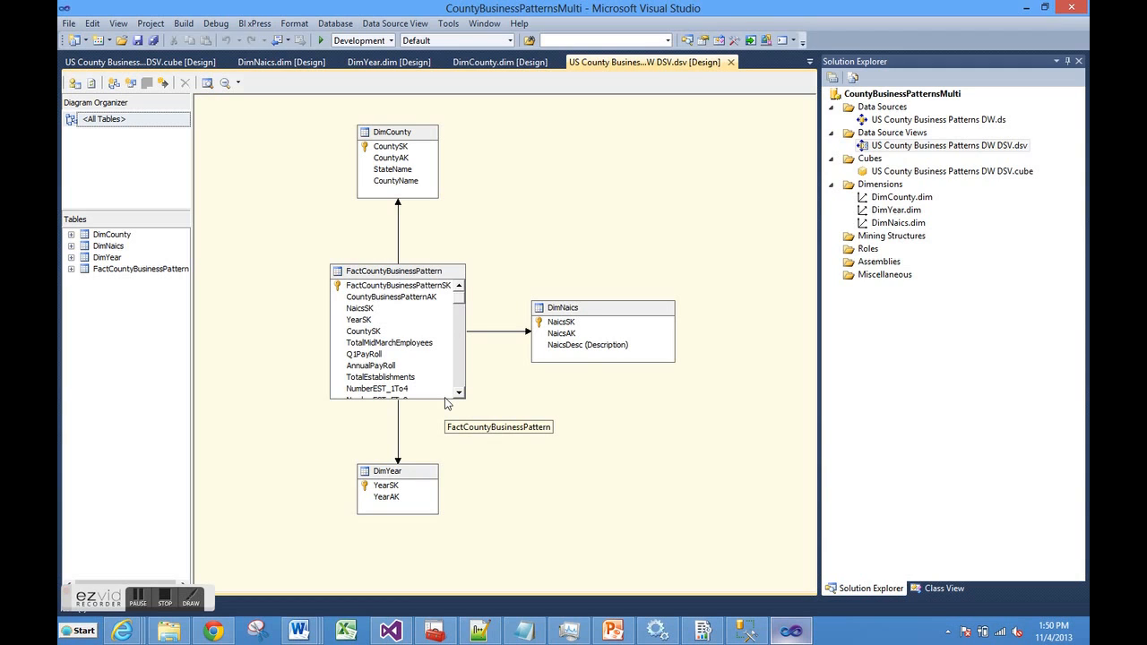
- Open the US County Business Patterns DW DSV cube, review its full measure list and expand the DimNaics dimension
double_click(891, 173)
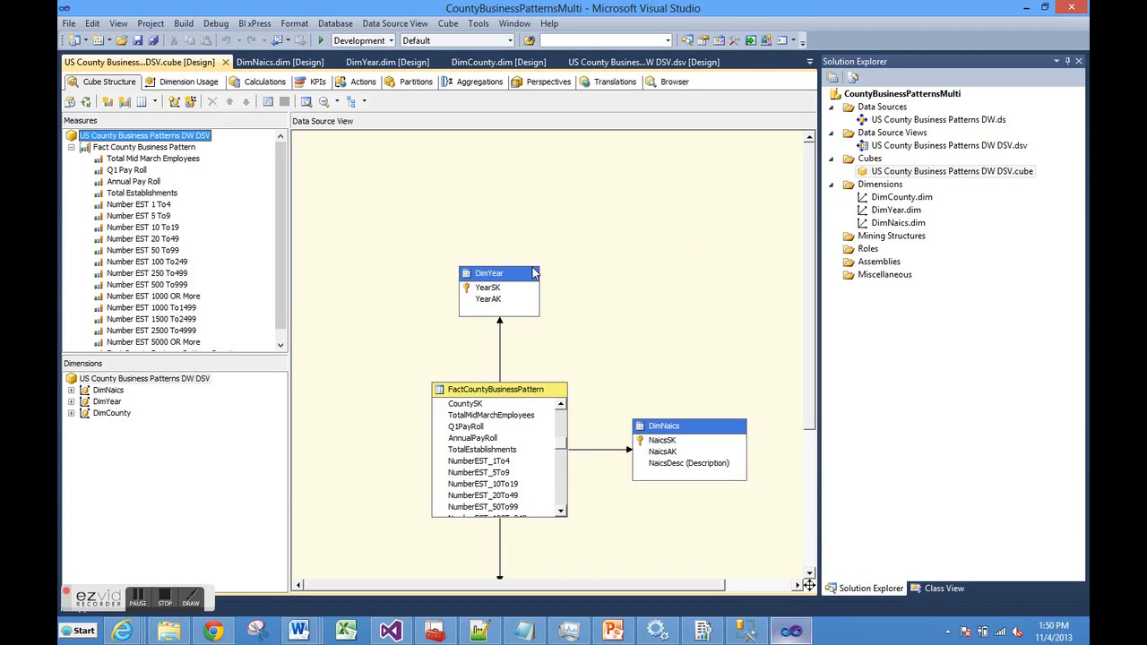
mouse_move(278, 218)
mouse_down()
mouse_move(277, 253)
mouse_move(280, 212)
mouse_up()
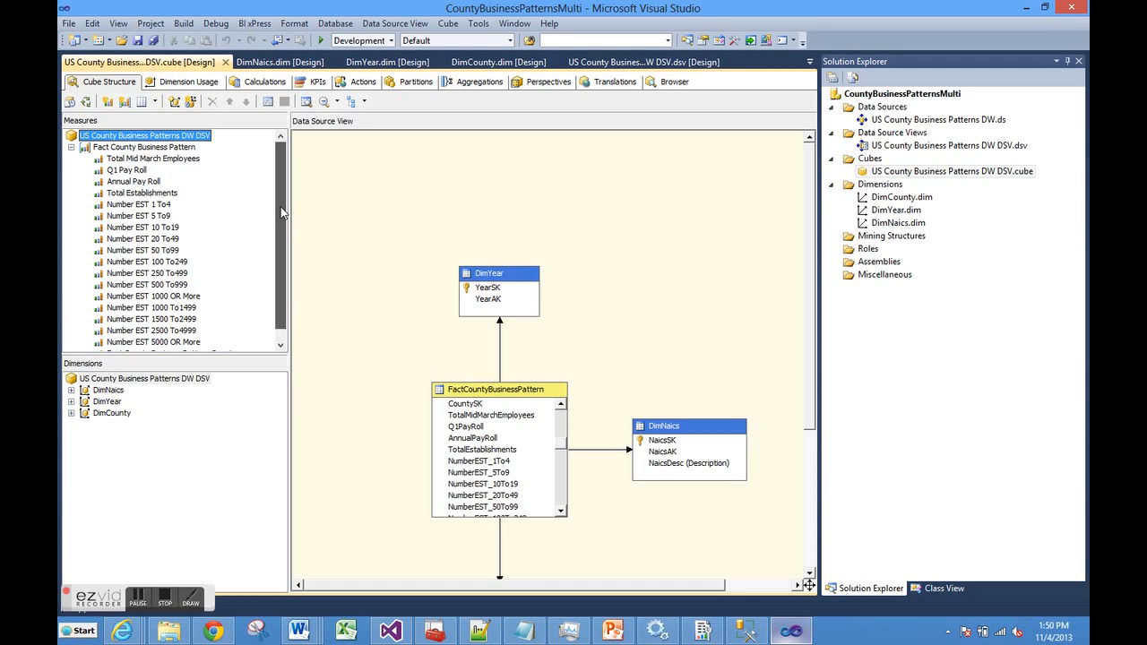
drag(280, 213, 283, 258)
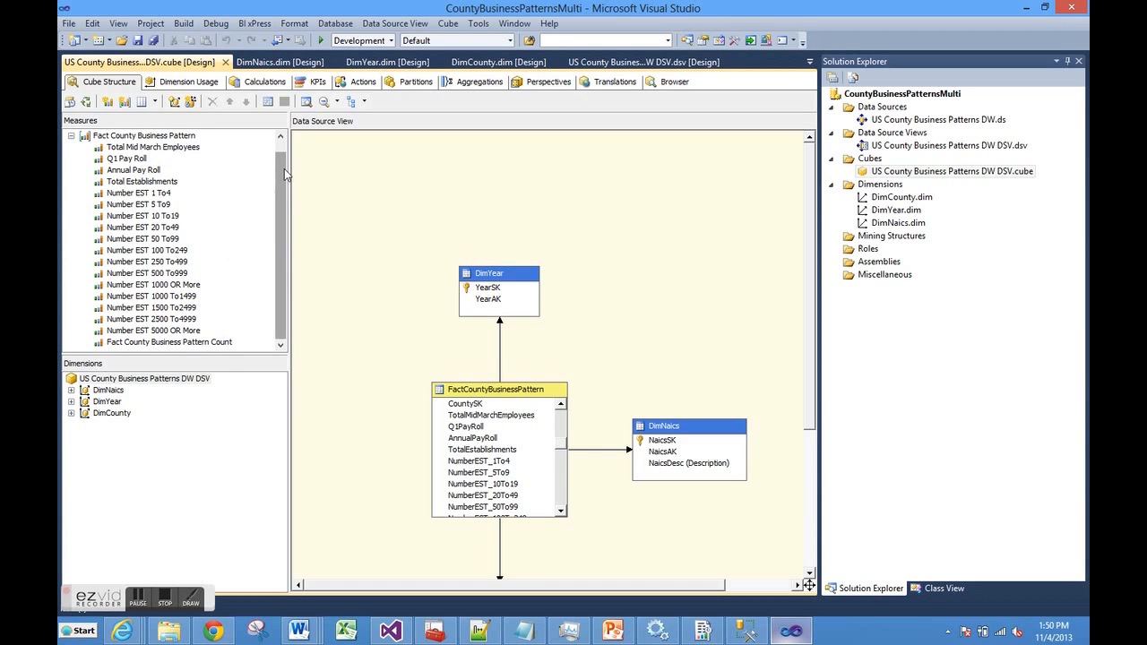
drag(279, 181, 283, 229)
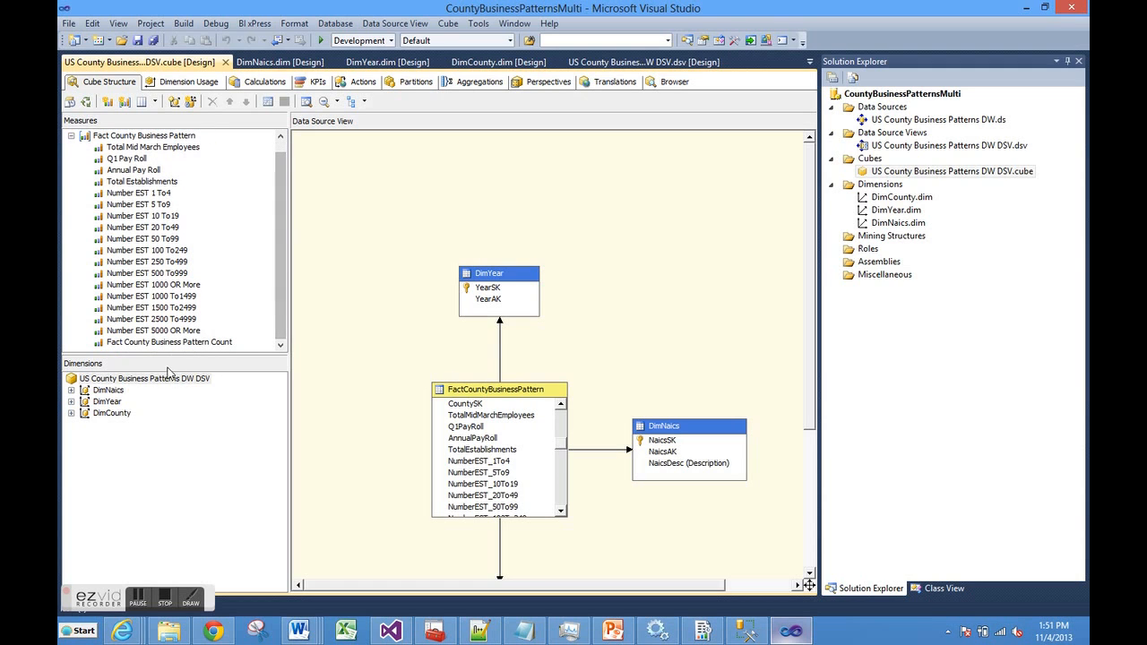
click(71, 391)
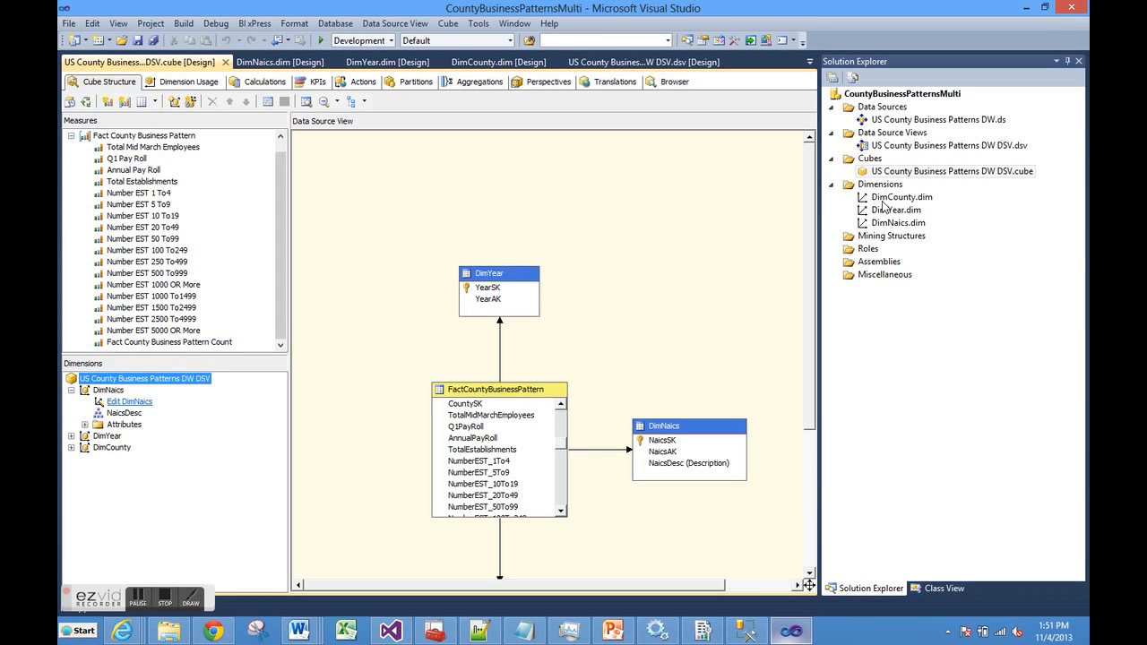
- Open the DimCounty dimension and review its attributes, StateCounty hierarchy and attribute relationships
double_click(888, 198)
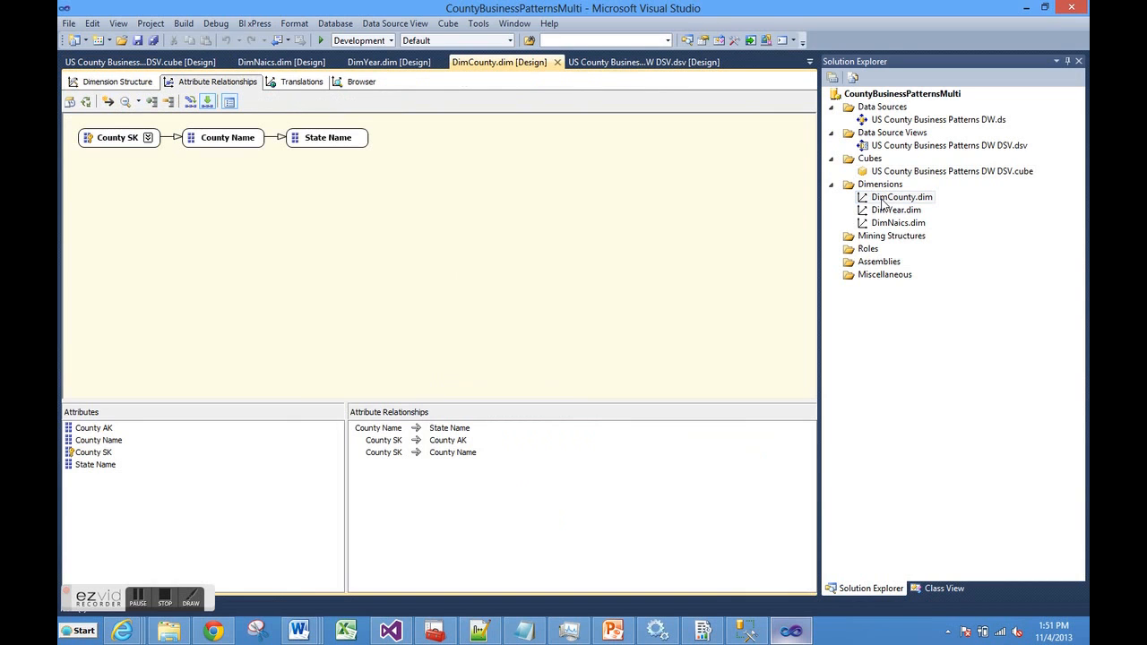
click(113, 82)
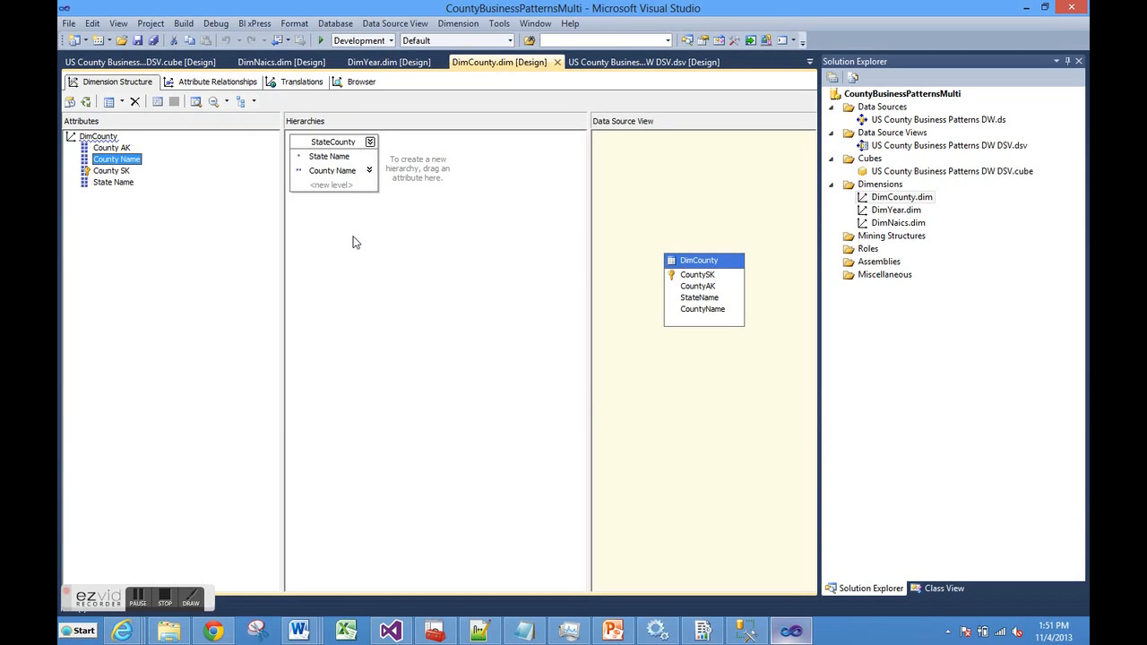
click(232, 84)
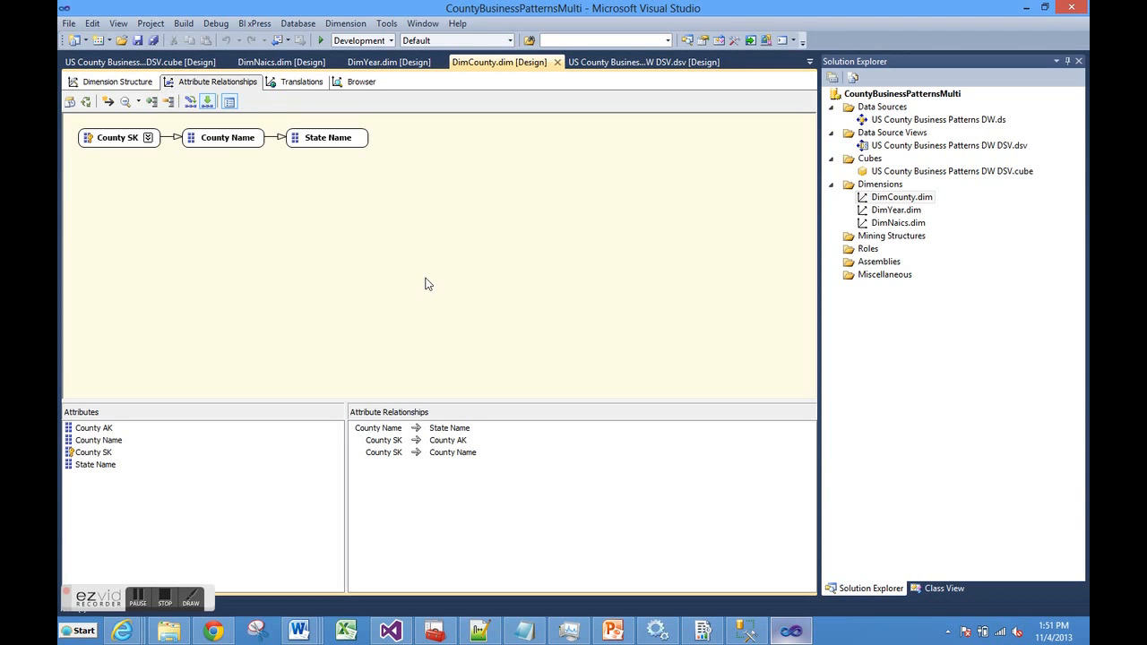
- Open the DimNaics dimension and review its attributes, NaicsDesc hierarchy and attribute relationships
double_click(889, 225)
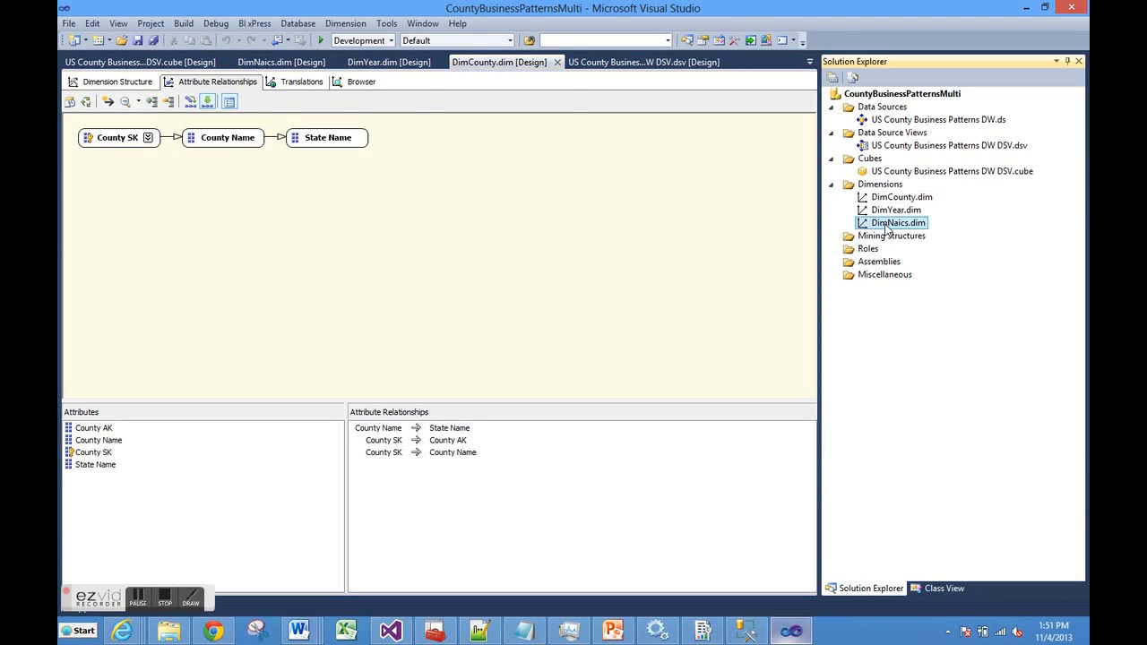
click(115, 83)
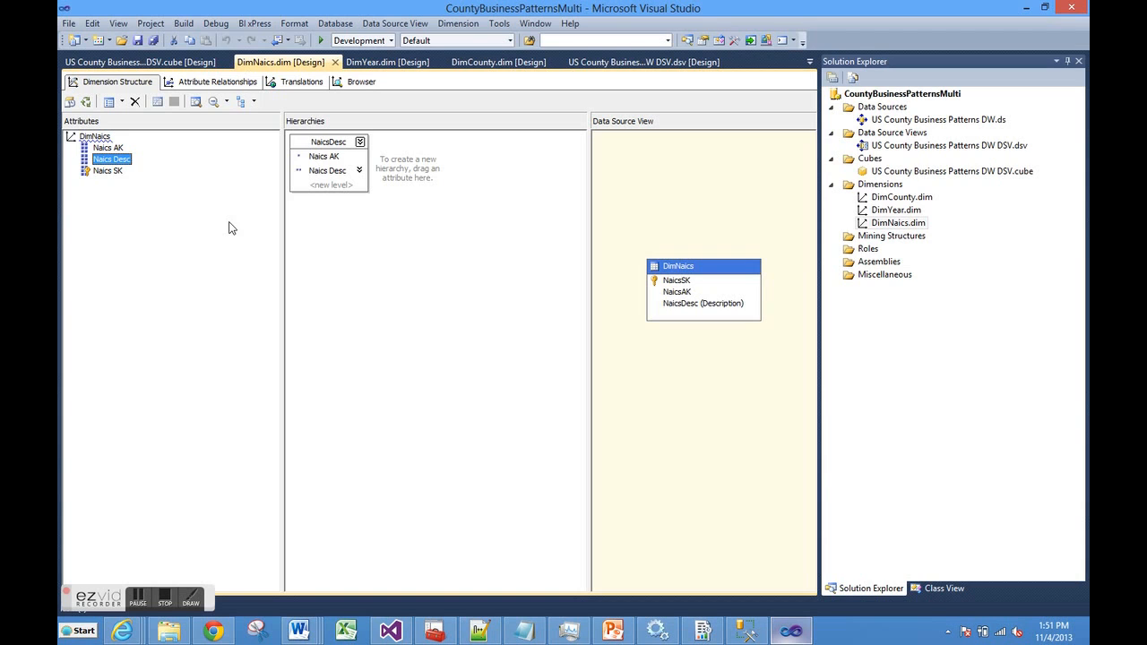
click(221, 84)
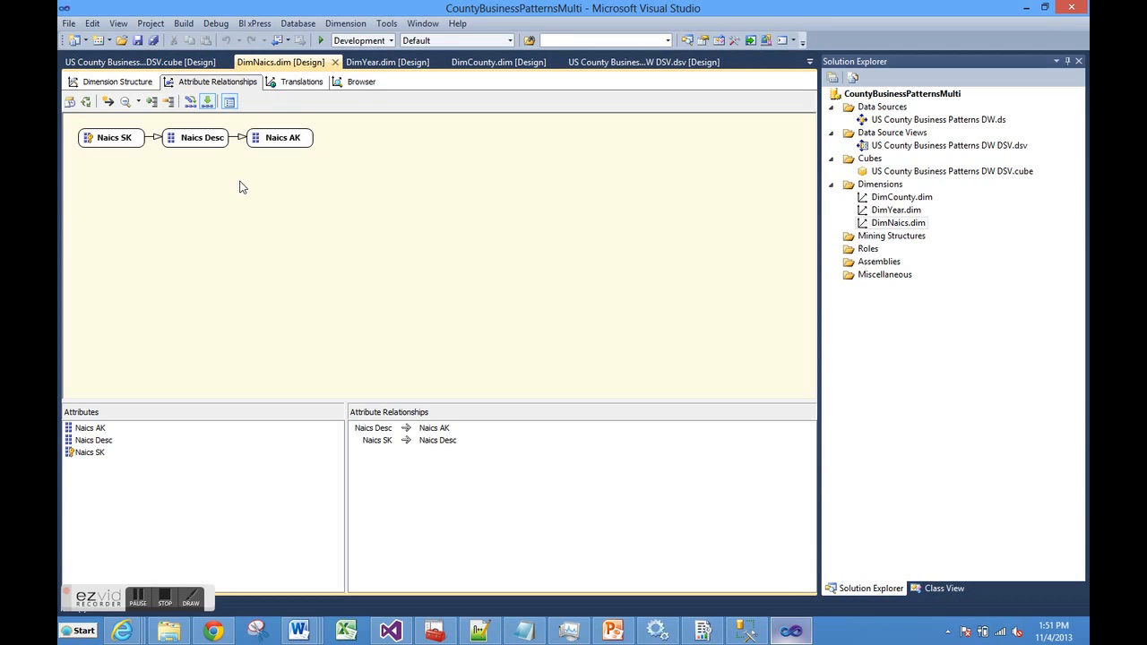
- Browse the DimNaics dimension's members and inspect the Timber tract operations entries under codes 1131// and 11311/
right_click(885, 226)
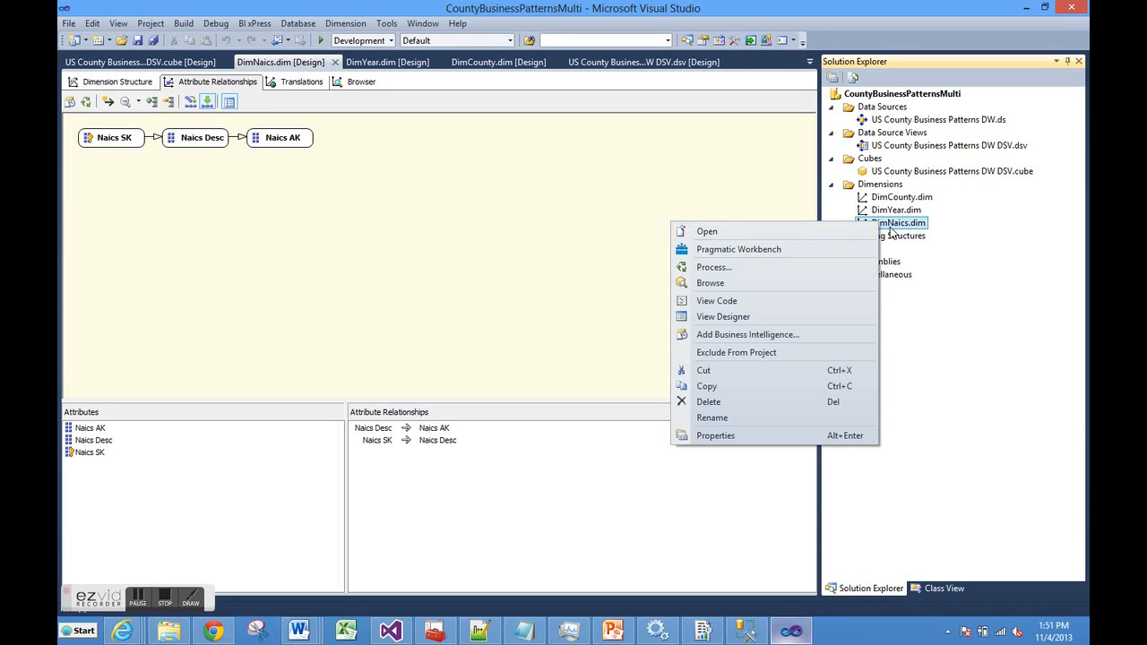
click(736, 282)
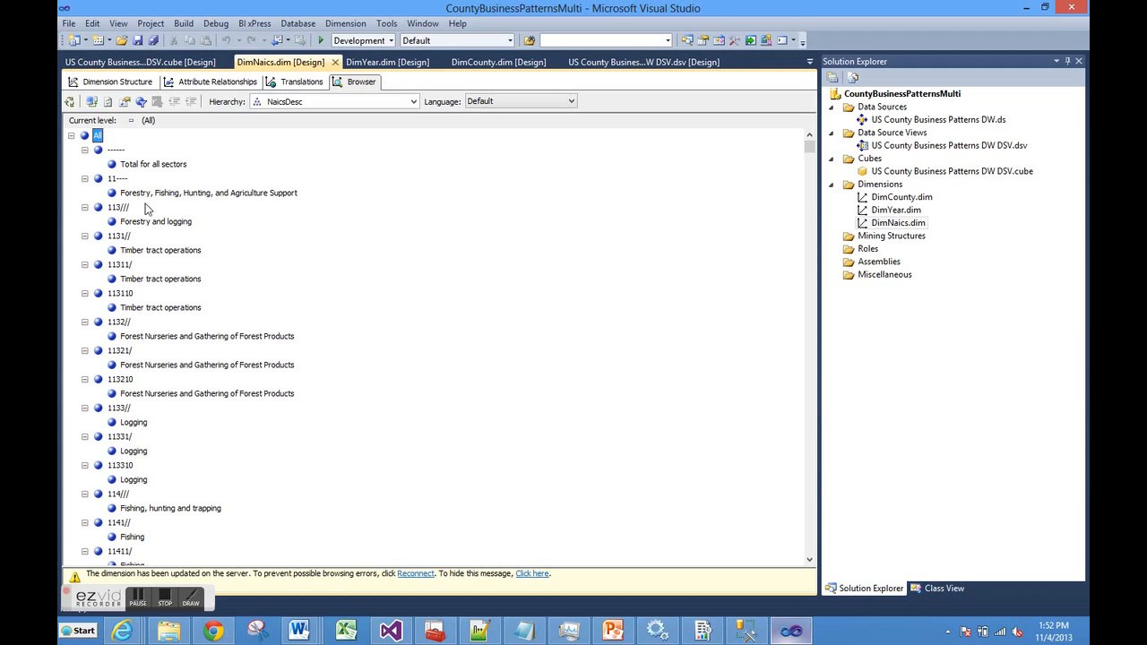
click(129, 253)
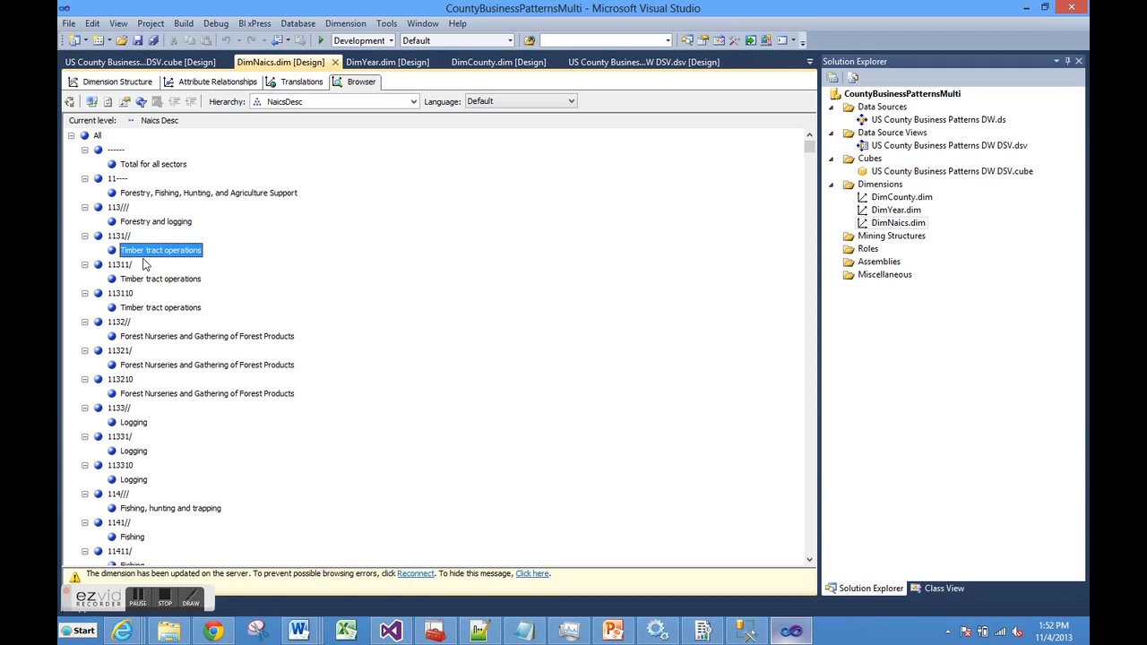
click(156, 281)
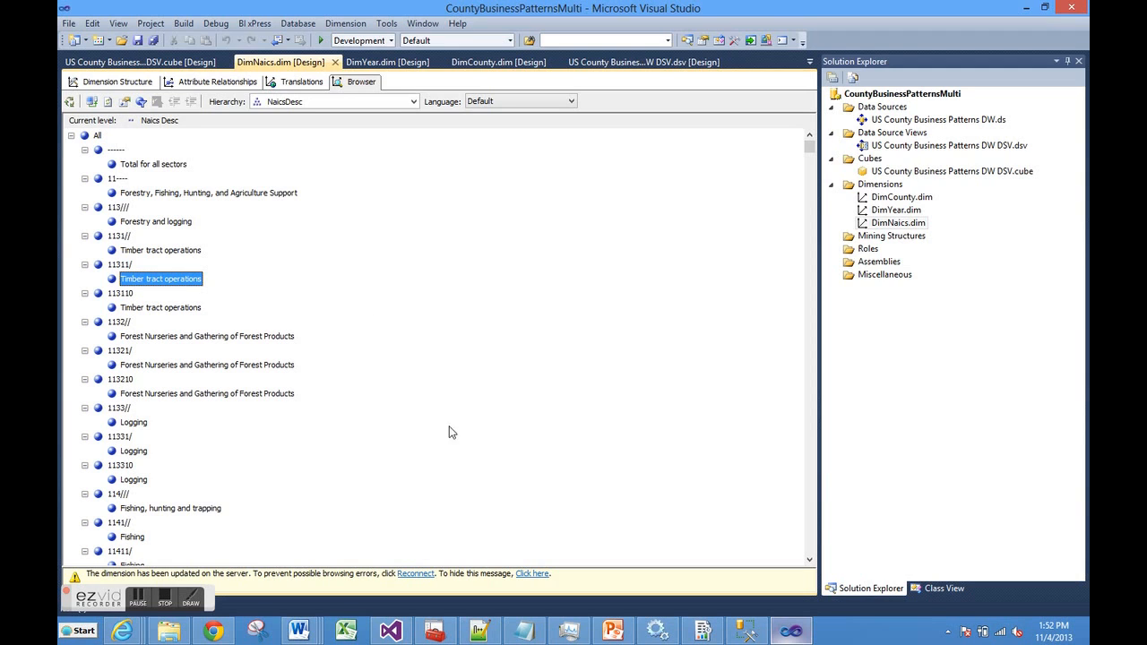
- Browse the DimCounty dimension's members and inspect the counties under AL, collapsing that state when done
double_click(877, 199)
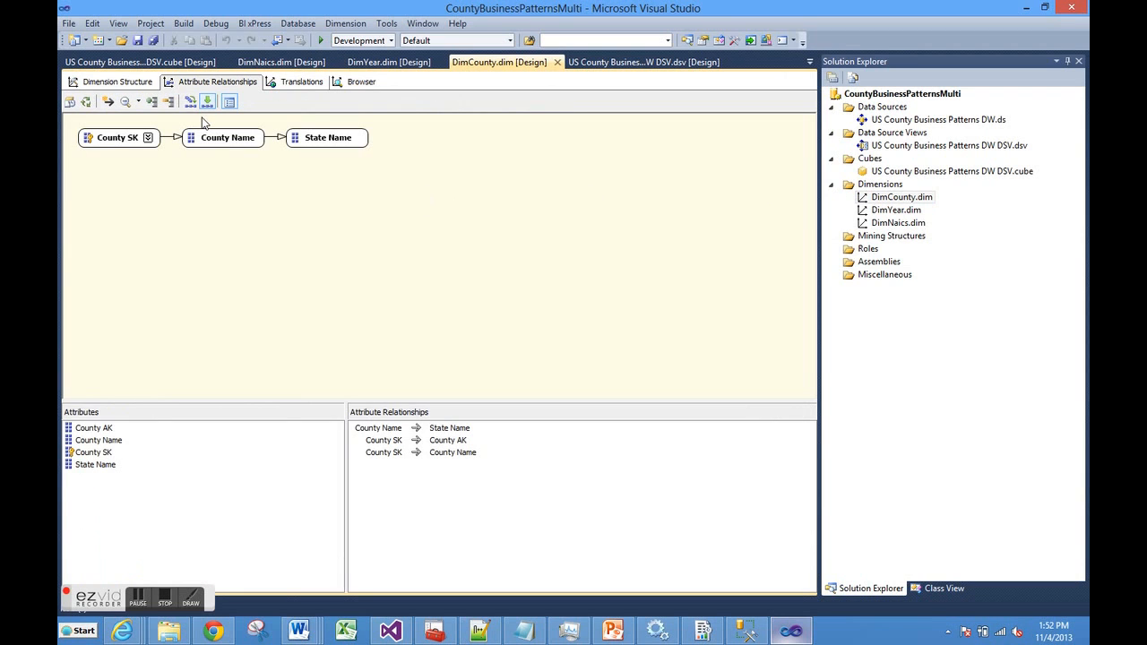
right_click(878, 199)
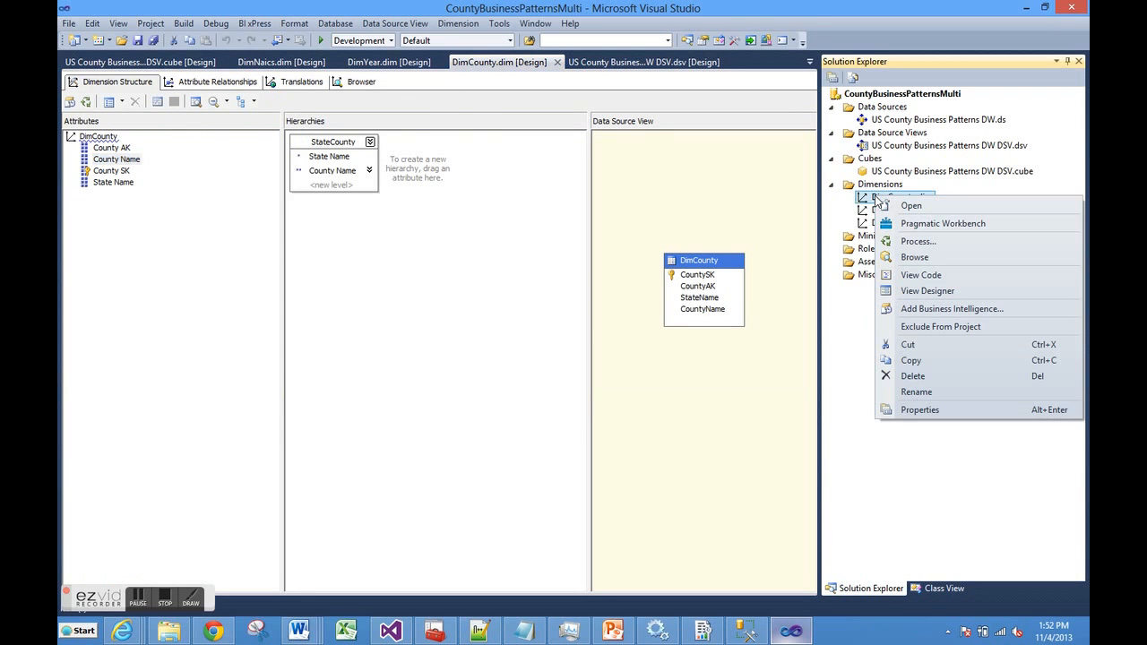
click(911, 258)
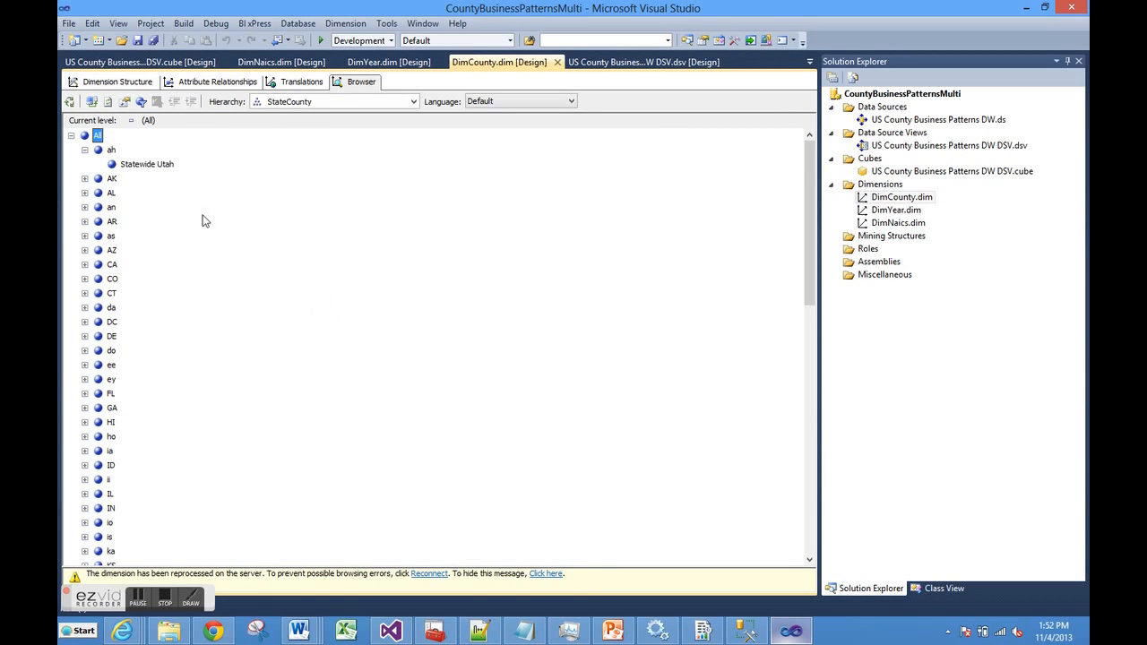
click(84, 193)
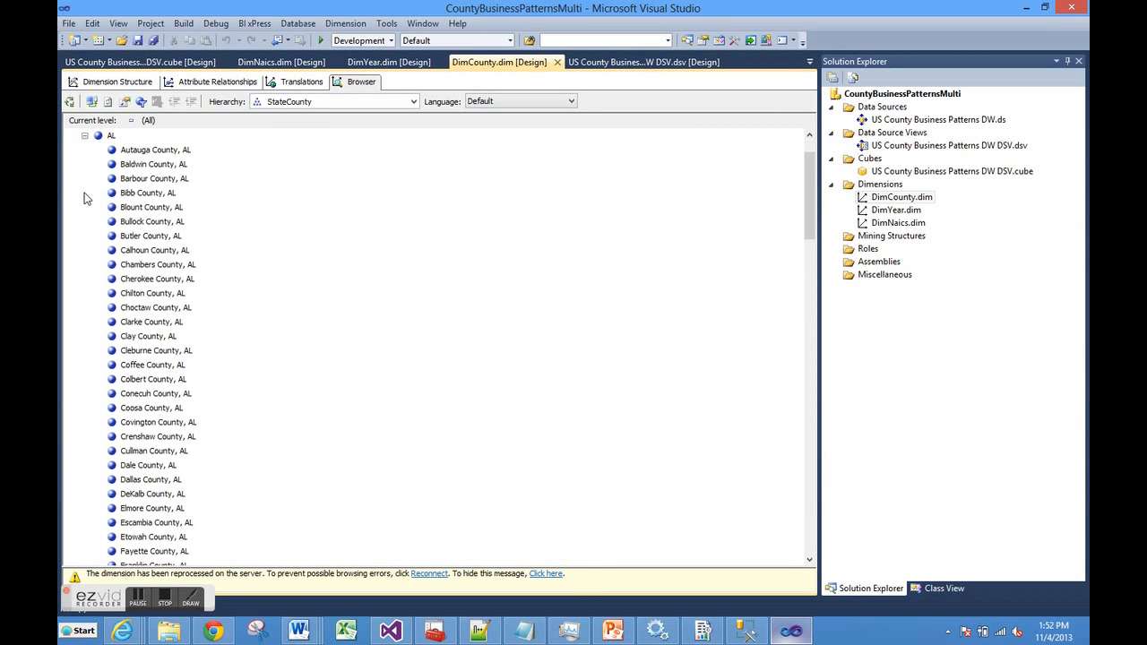
scroll(300, 234, up, 2)
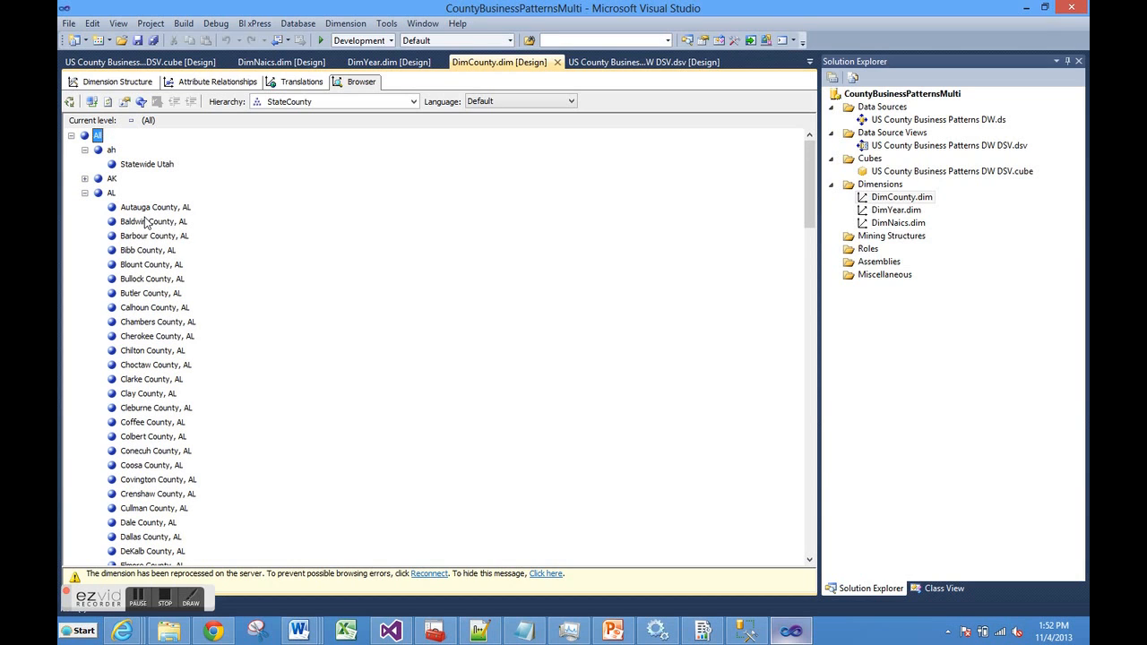
click(84, 193)
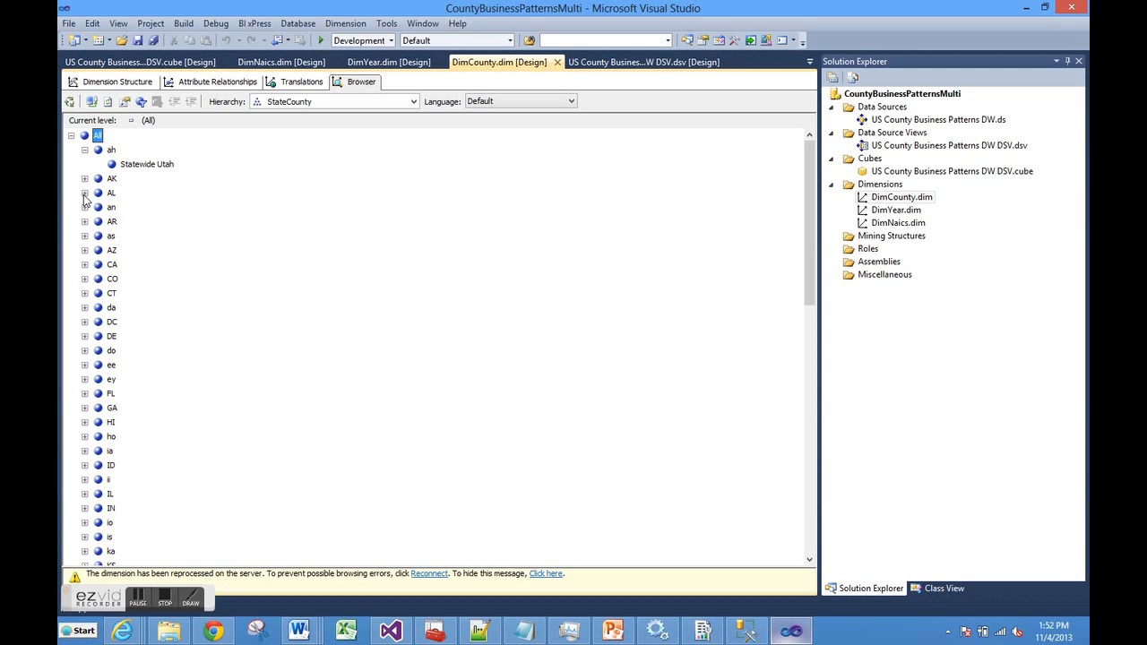
- Inspect the counties under FL in the StateCounty hierarchy and collapse that state when done
click(84, 394)
scroll(245, 267, down, 3)
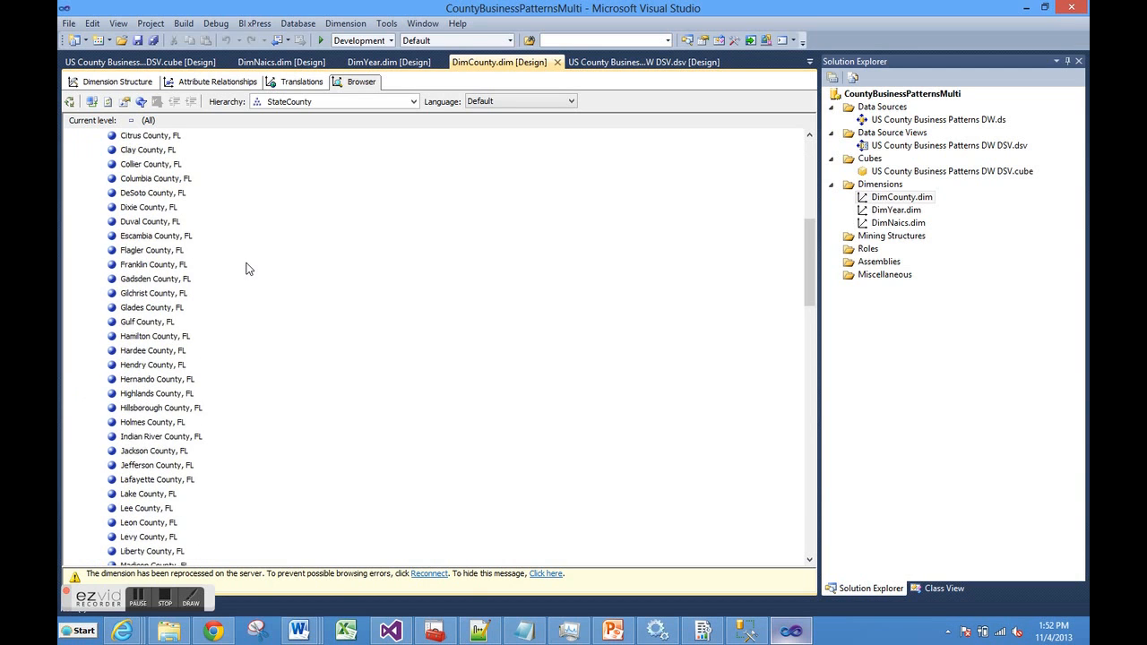
scroll(248, 270, up, 4)
scroll(248, 271, down, 12)
scroll(246, 273, up, 14)
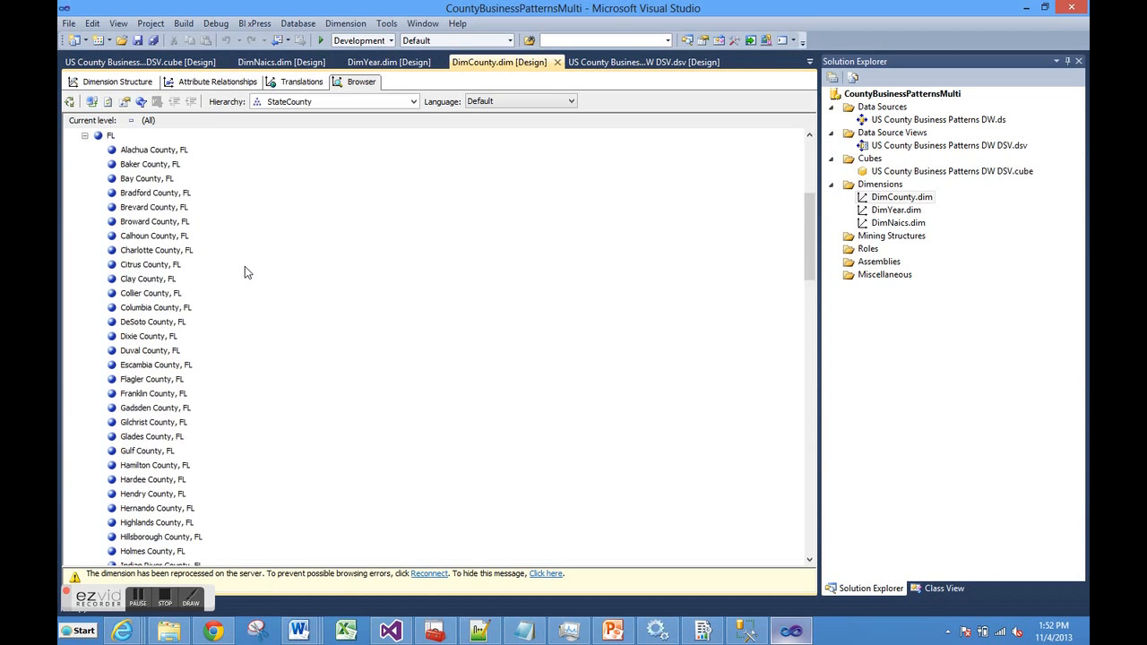
click(85, 265)
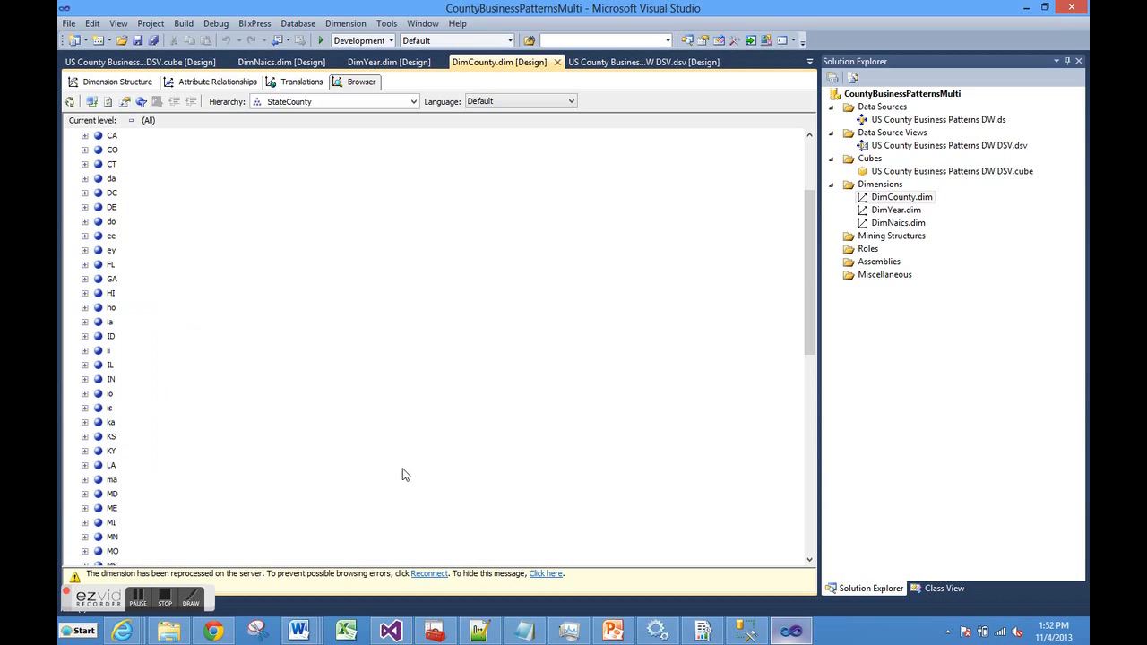
- View the DimYear dimension's members and return to the US County Business Patterns DW DSV cube's structure
double_click(893, 212)
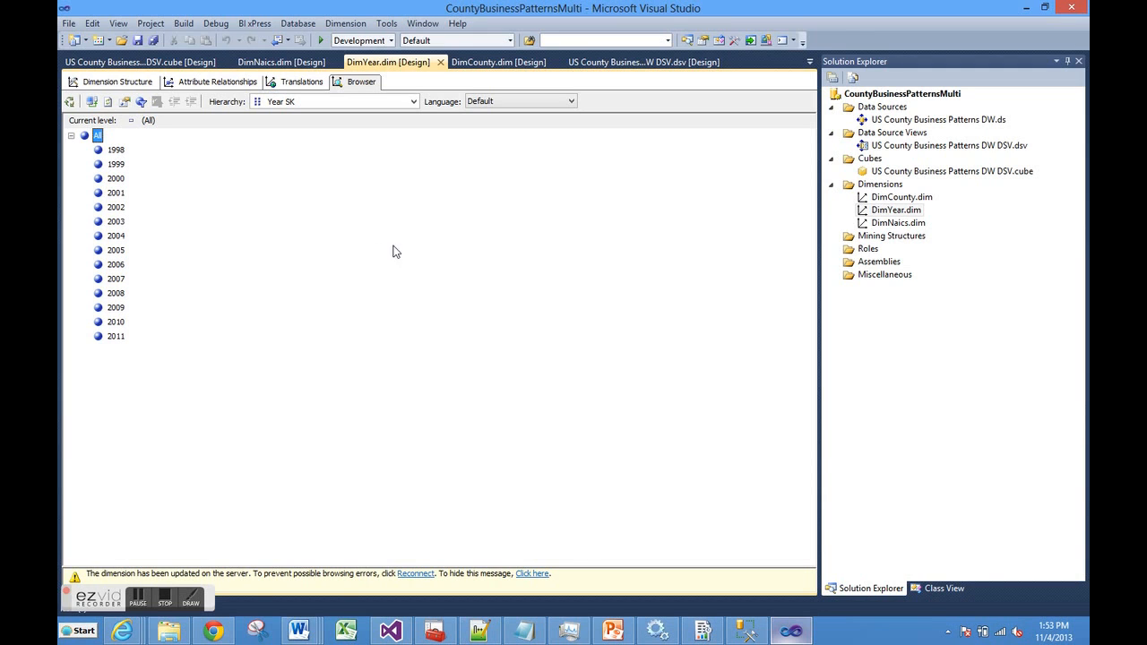
double_click(880, 172)
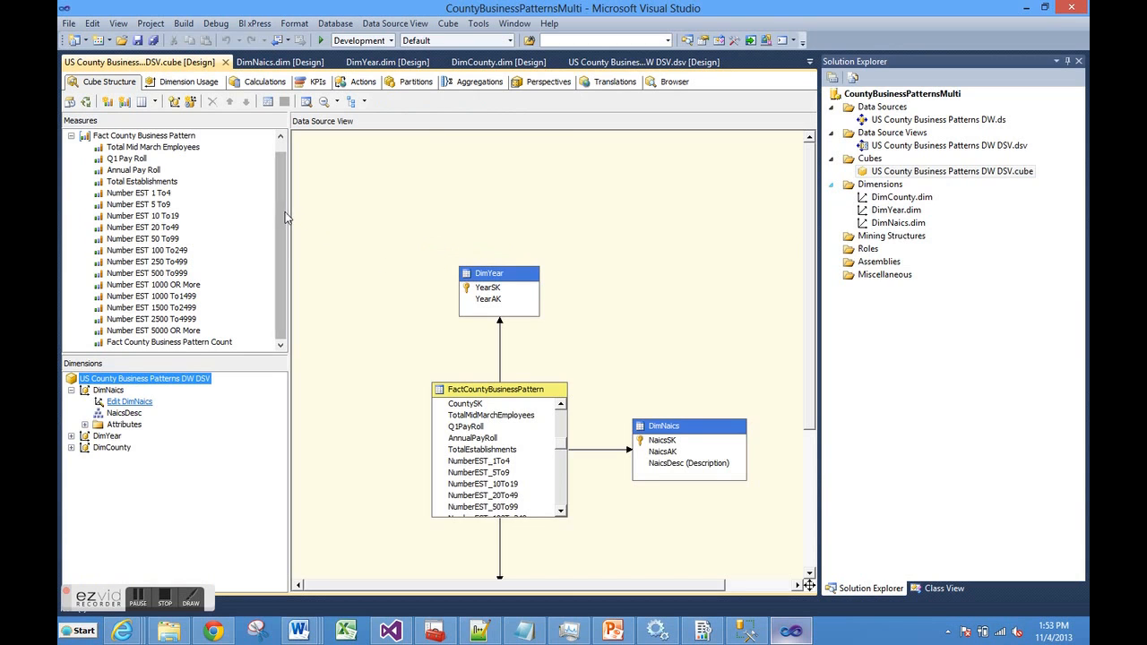
- Reopen the DimNaics dimension's member browser, reconnect it to the server, and collapse the ------ and 11---- members
scroll(282, 242, up, 1)
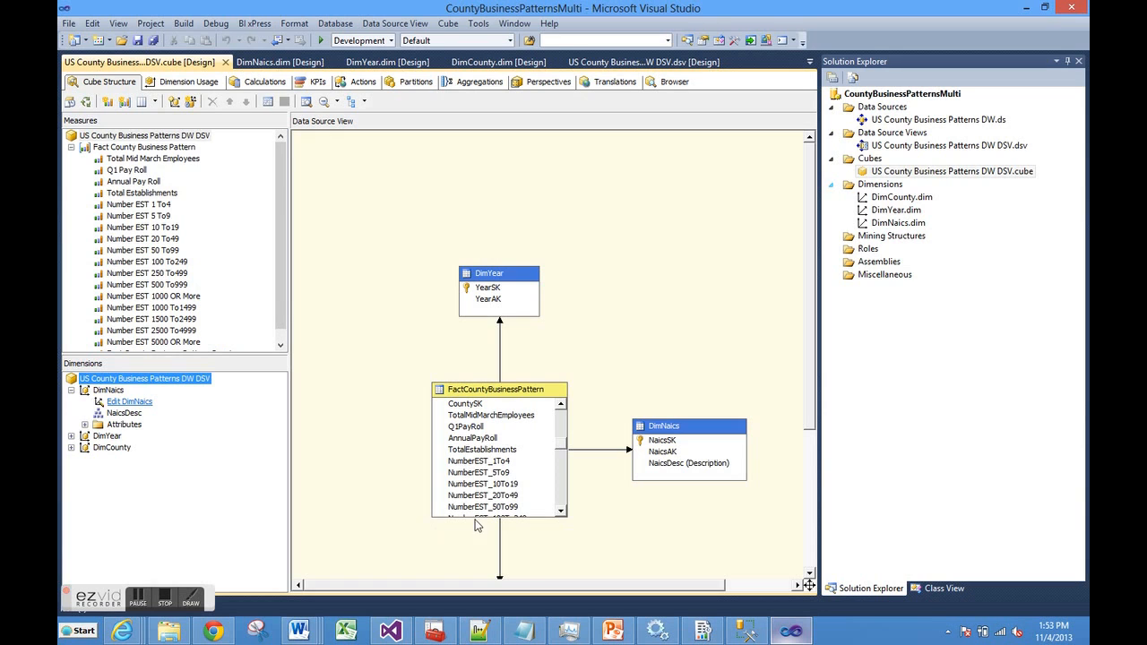
click(894, 224)
double_click(895, 225)
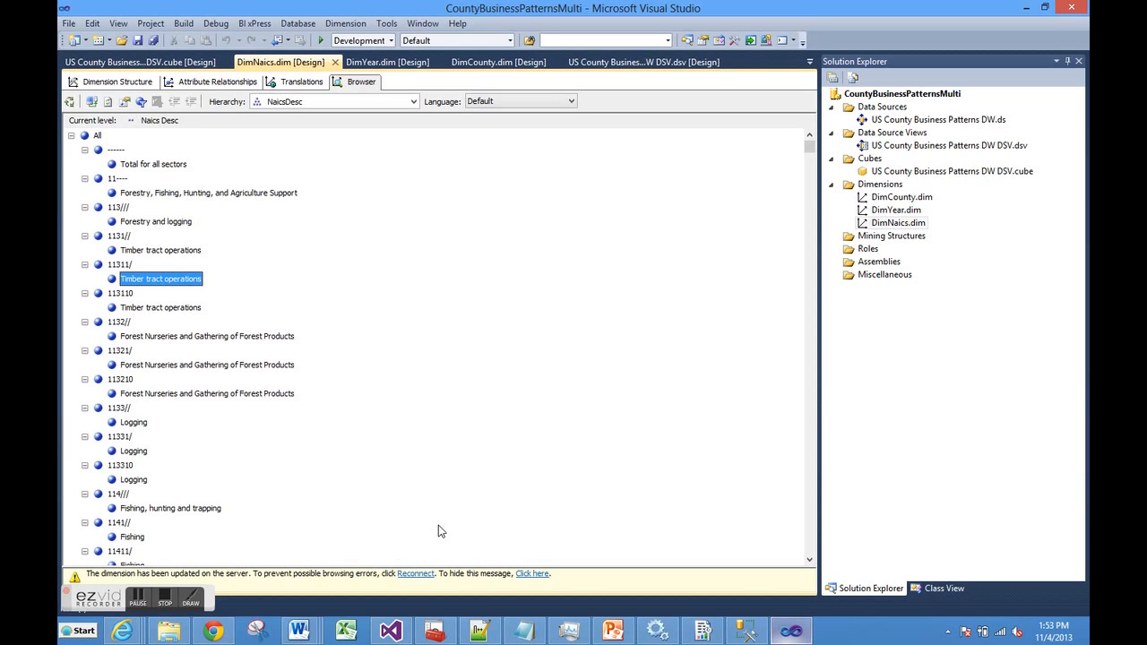
click(417, 574)
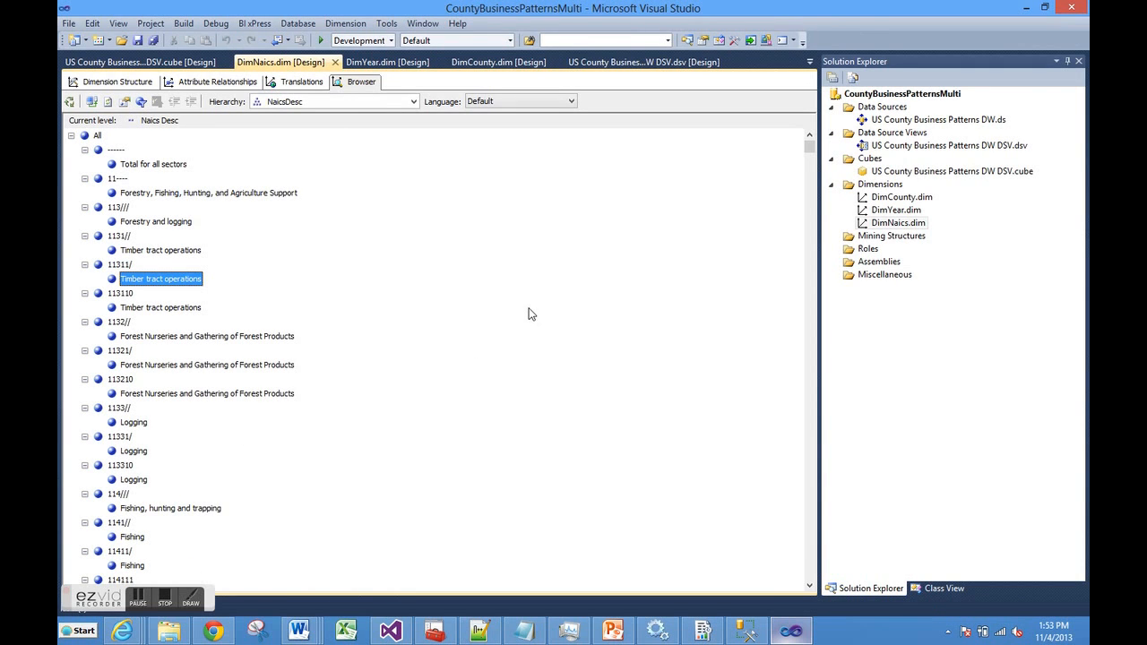
click(85, 149)
click(85, 164)
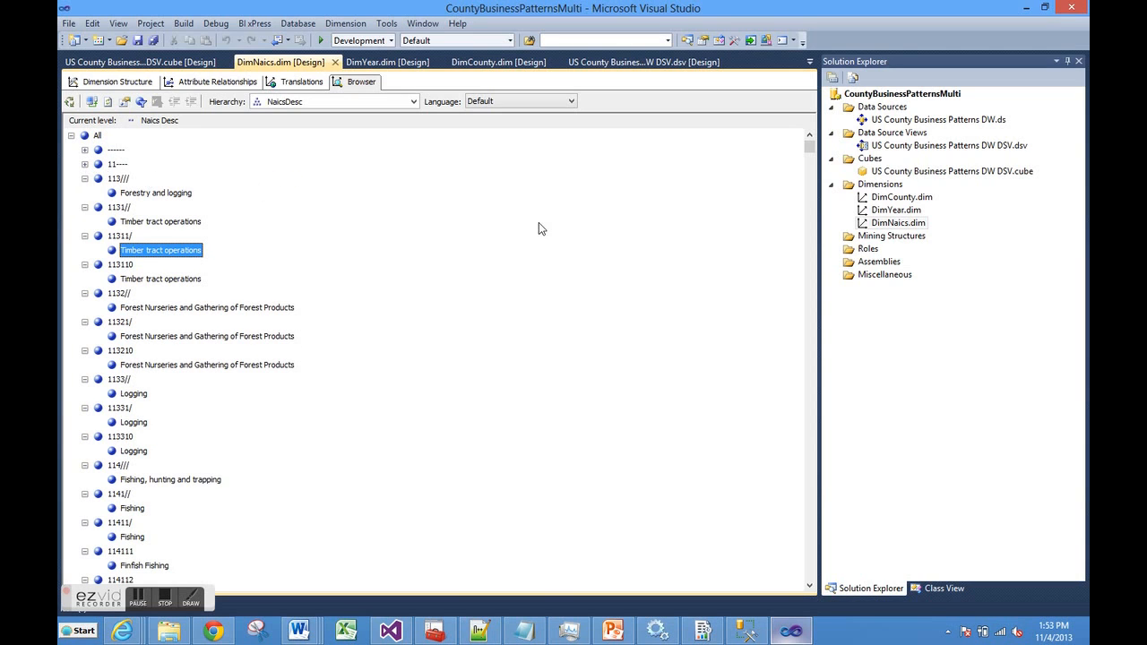
- Reconnect the DimCounty dimension's member browser, inspect the counties under CA, and collapse that state when done
double_click(883, 197)
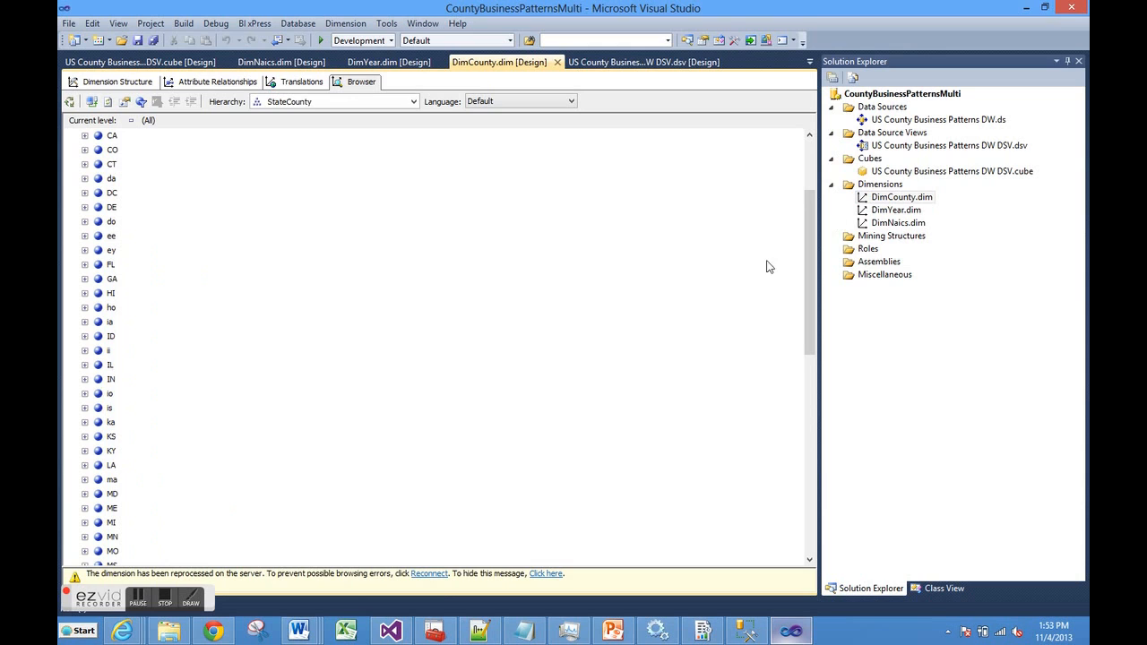
click(436, 574)
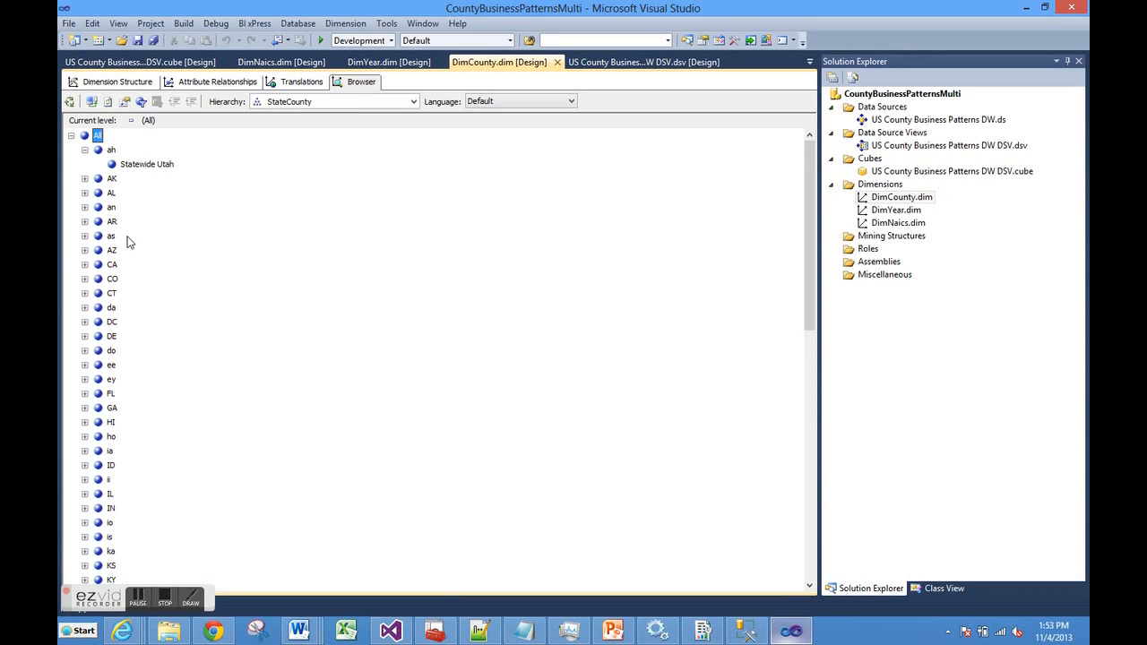
click(85, 266)
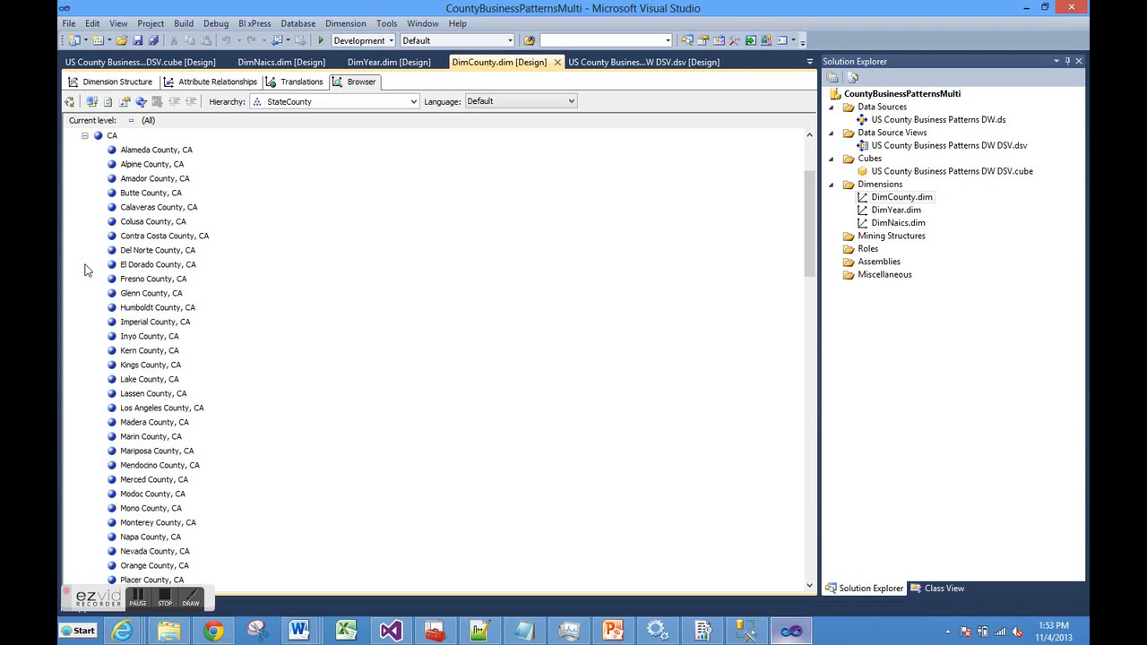
click(85, 136)
- View the DimYear dimension's members and reopen the US County Business Patterns DW DSV cube
click(892, 211)
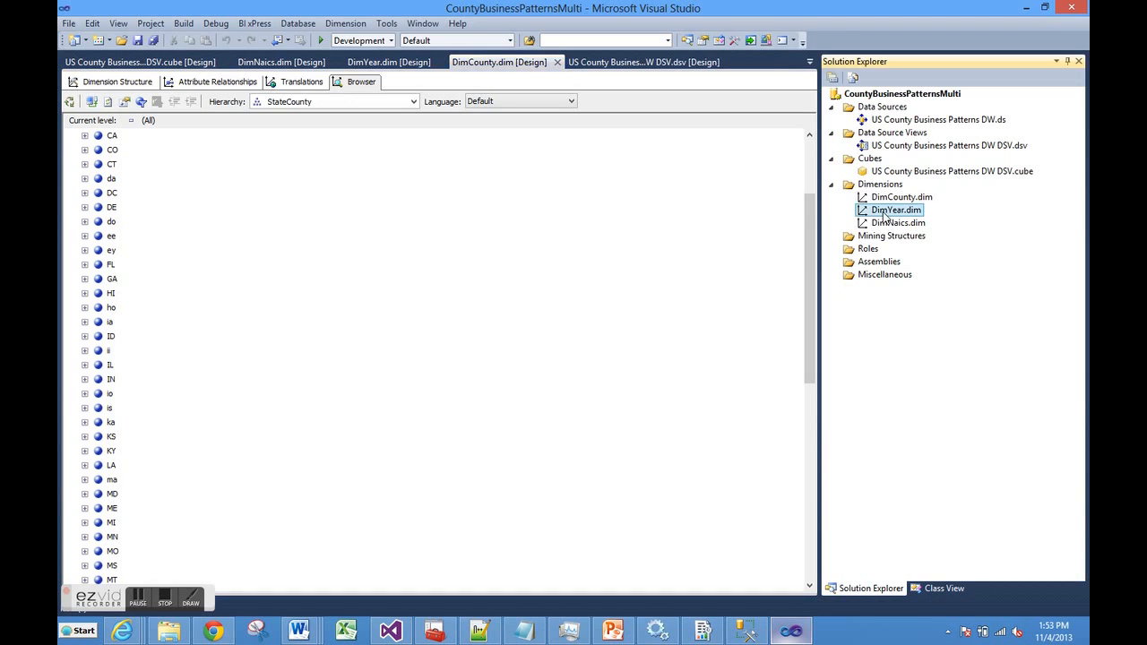
double_click(893, 211)
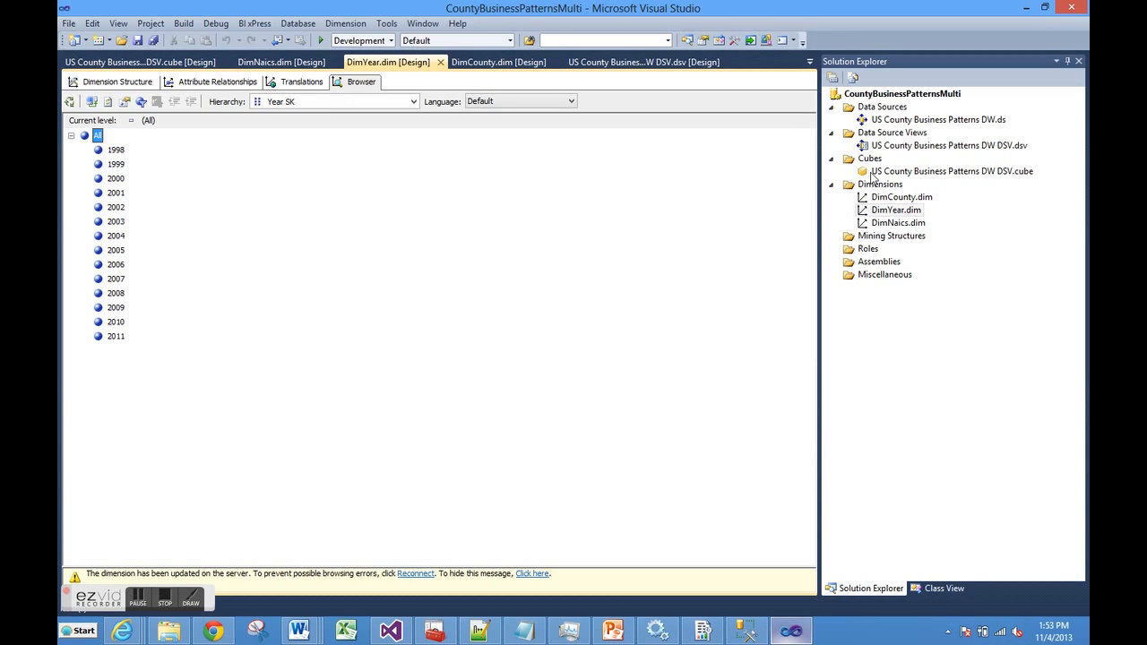
double_click(871, 173)
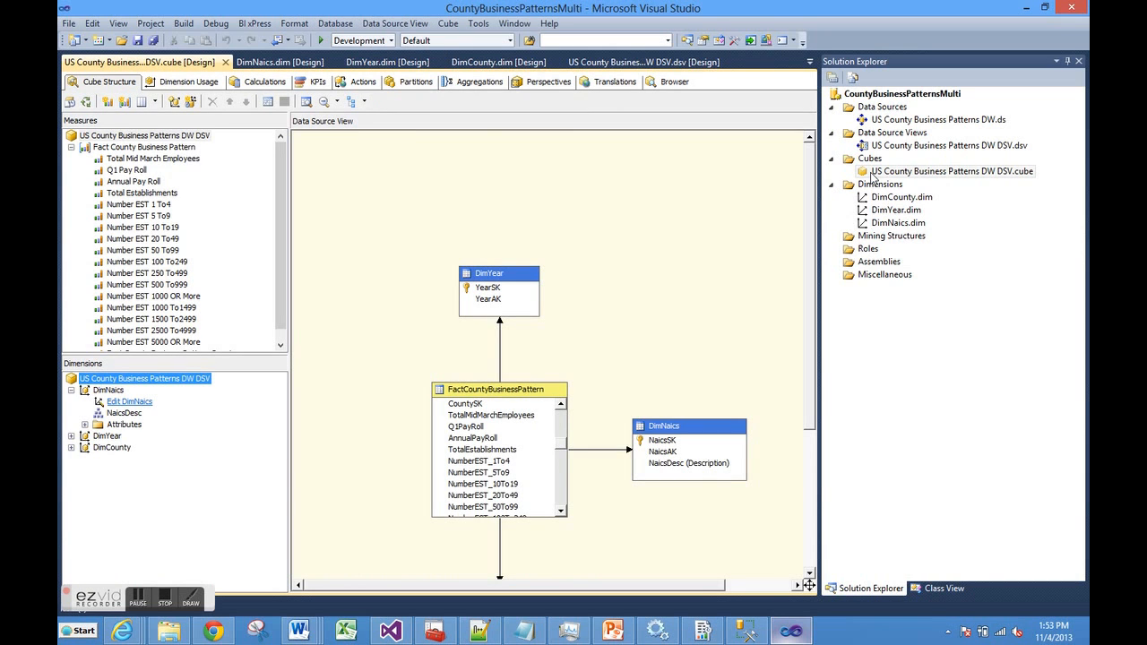
- Browse the cube and add the Annual Pay Roll, Q1 Pay Roll and Total Establishments measures to the query
click(675, 83)
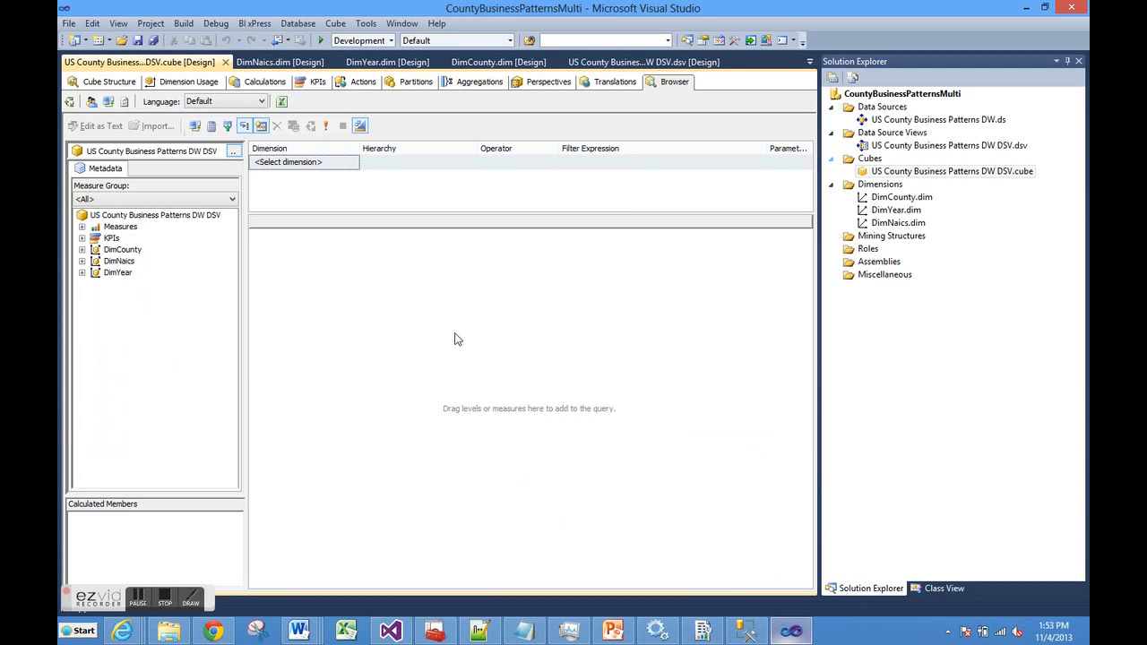
click(81, 227)
click(81, 261)
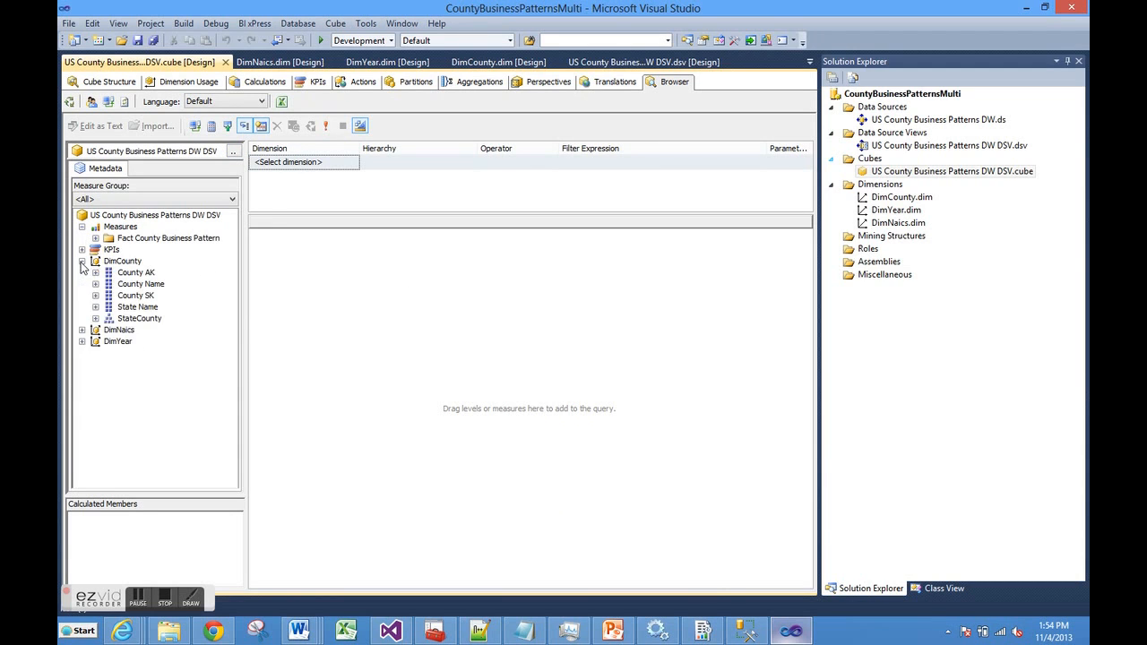
click(95, 238)
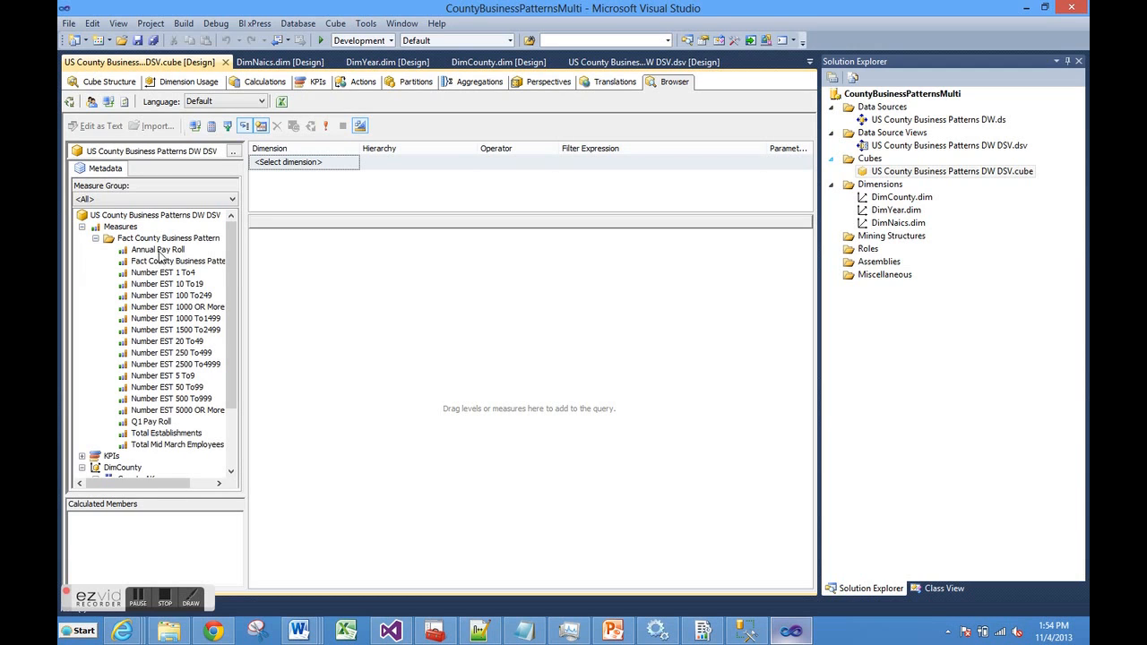
drag(161, 256, 295, 268)
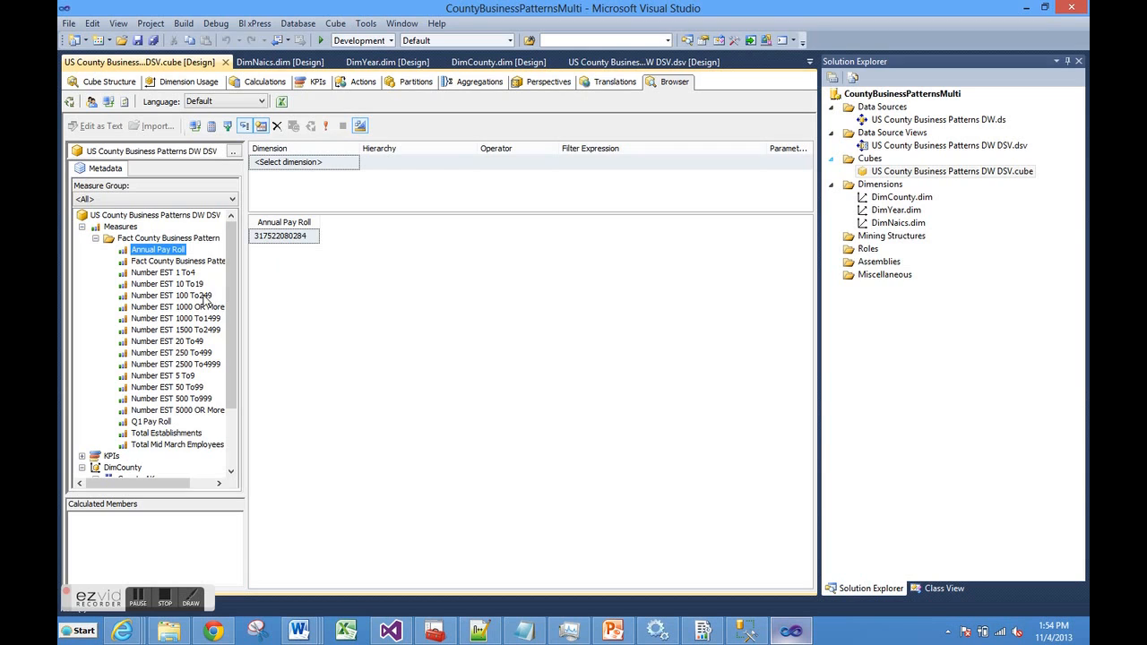
drag(160, 427, 351, 274)
drag(186, 435, 394, 244)
- Add the Year SK level of the DimYear dimension as the first column of the cube query
drag(233, 380, 233, 449)
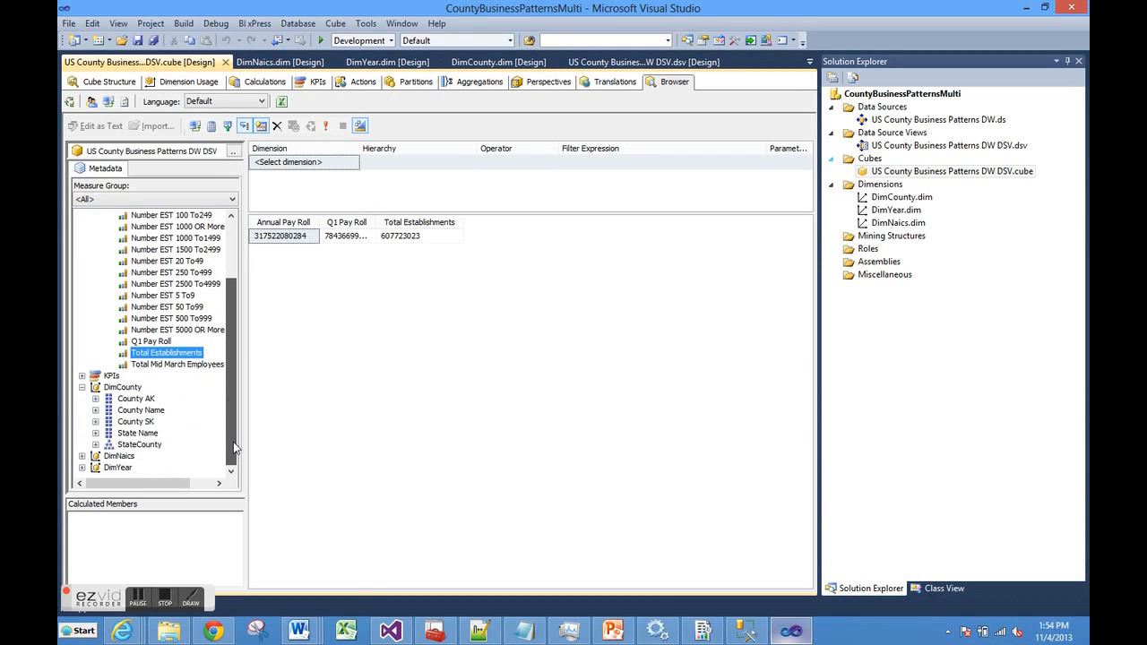
click(82, 467)
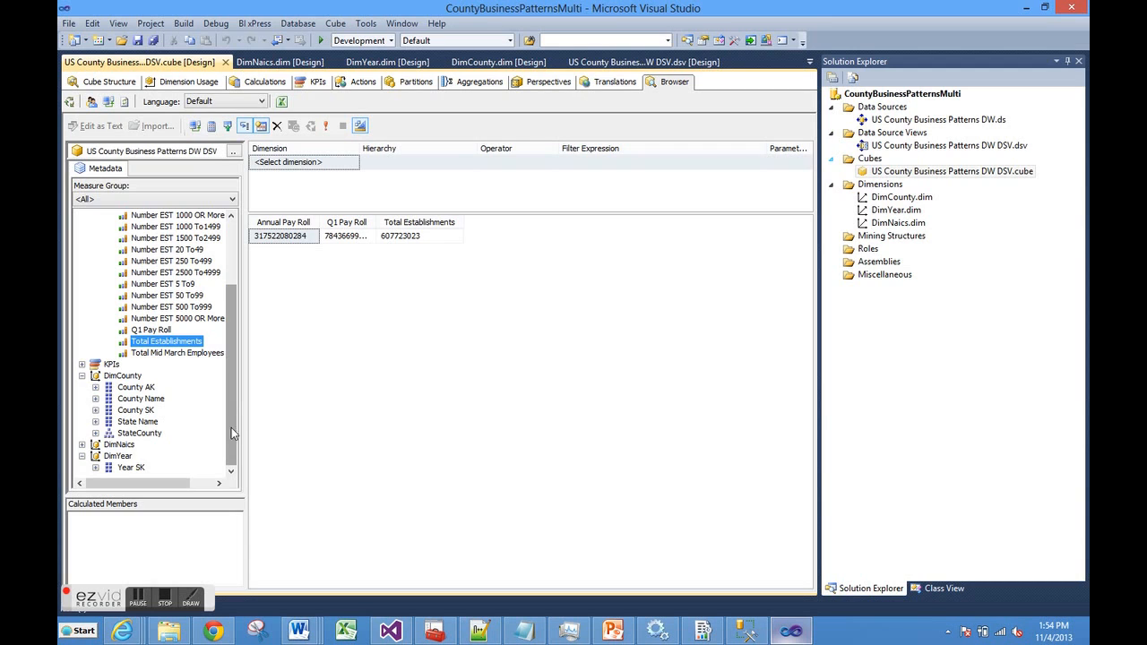
click(95, 467)
drag(142, 468, 257, 336)
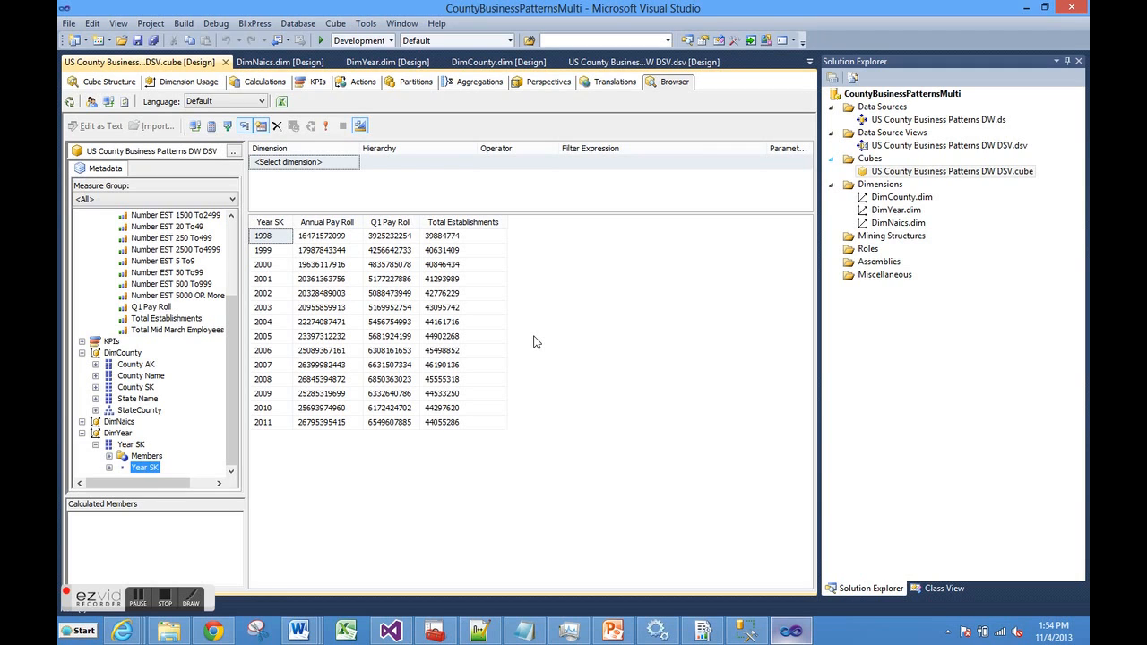
drag(226, 373, 232, 296)
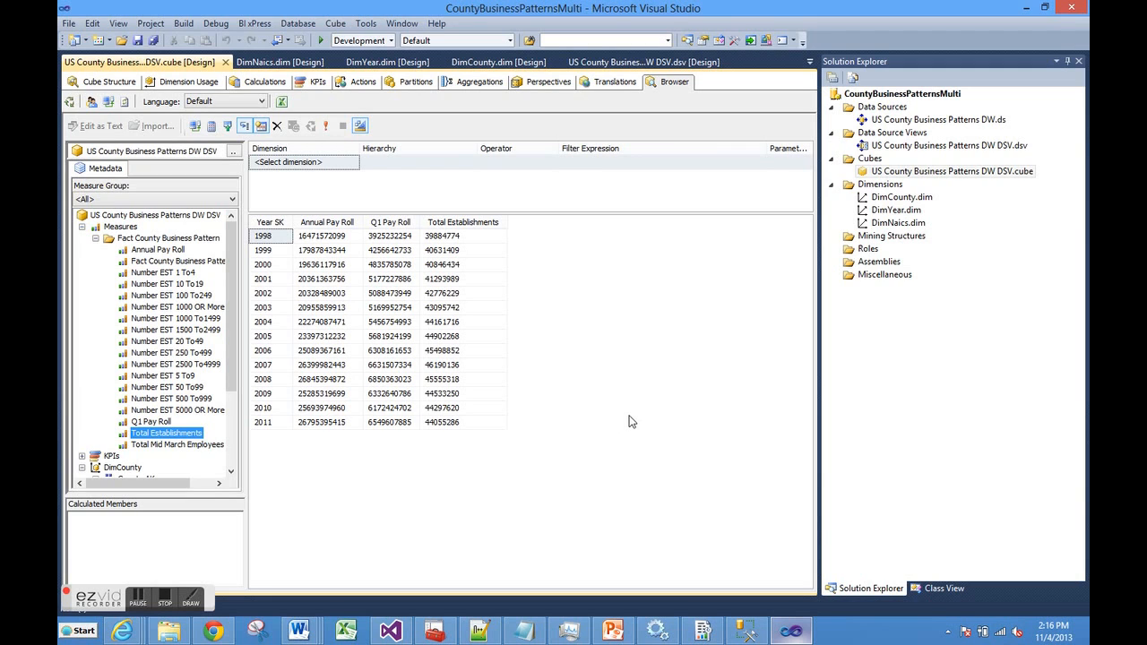
right_click(152, 437)
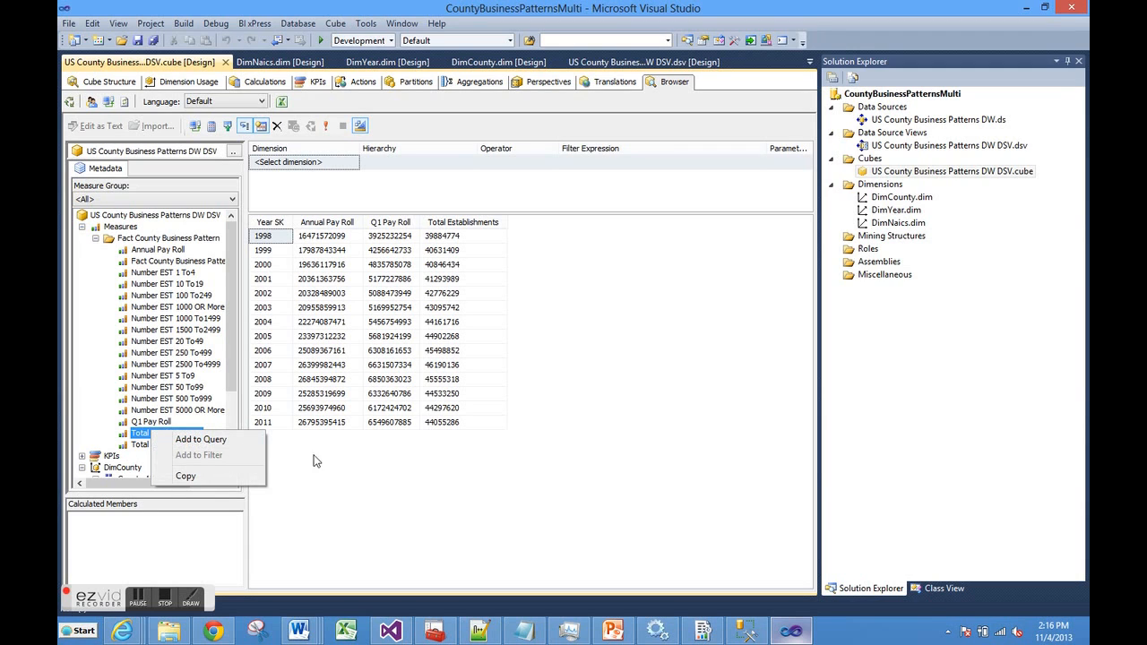
click(341, 454)
- Return to the cube structure and examine the FormatString property of the Total Establishments measure
click(125, 87)
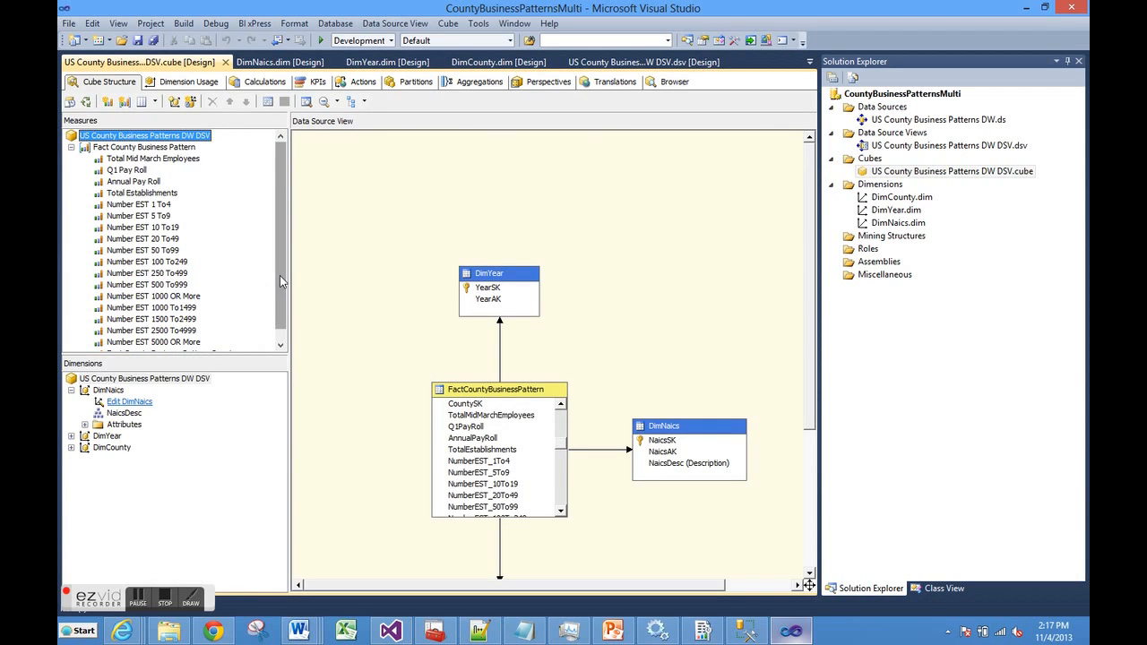
scroll(280, 276, down, 1)
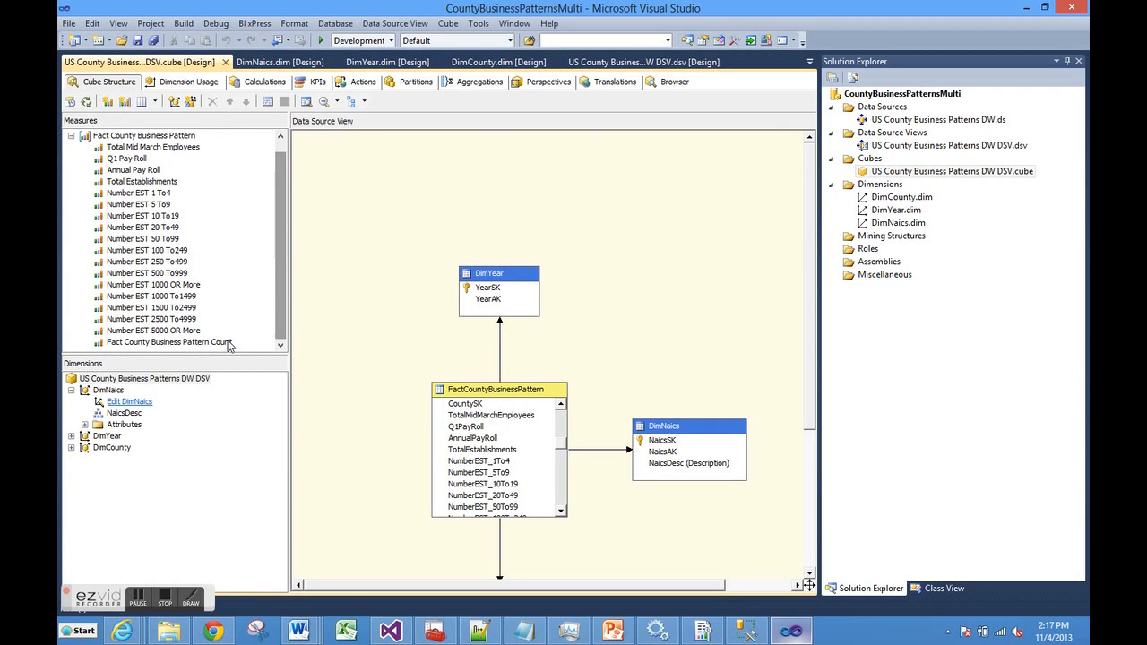
click(141, 183)
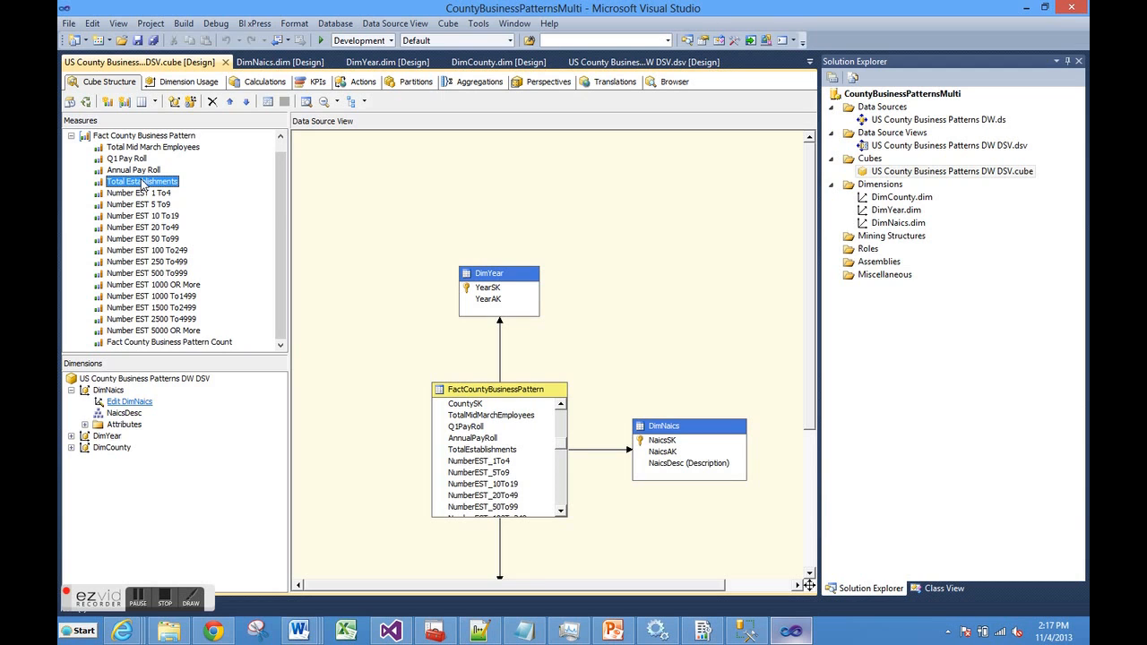
right_click(141, 183)
click(201, 345)
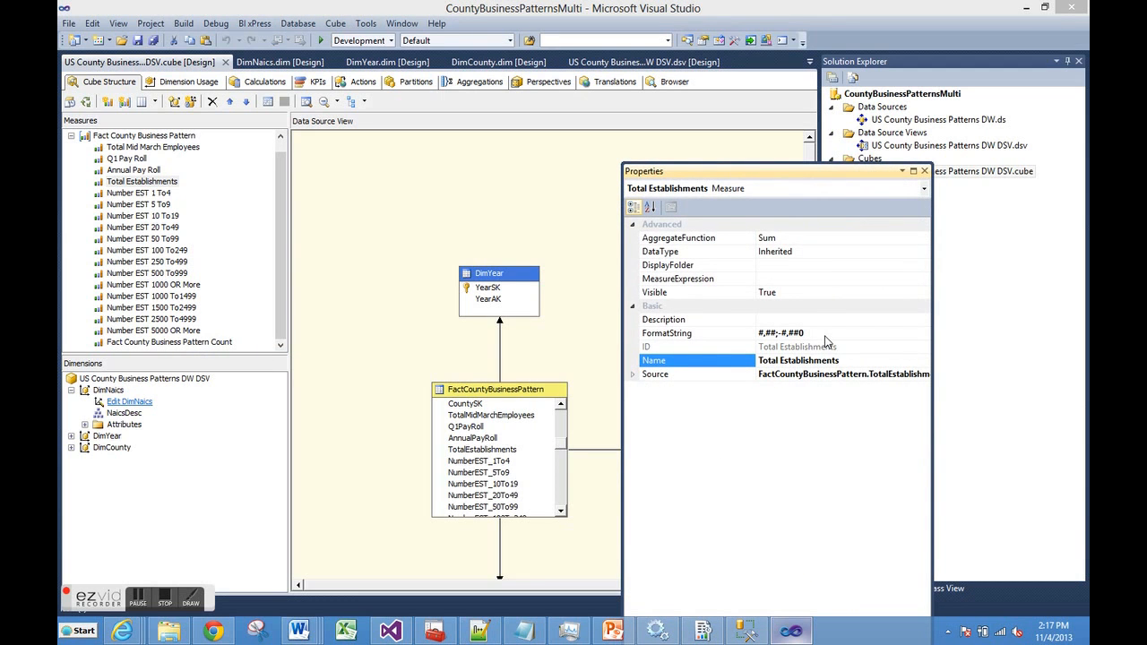
click(825, 332)
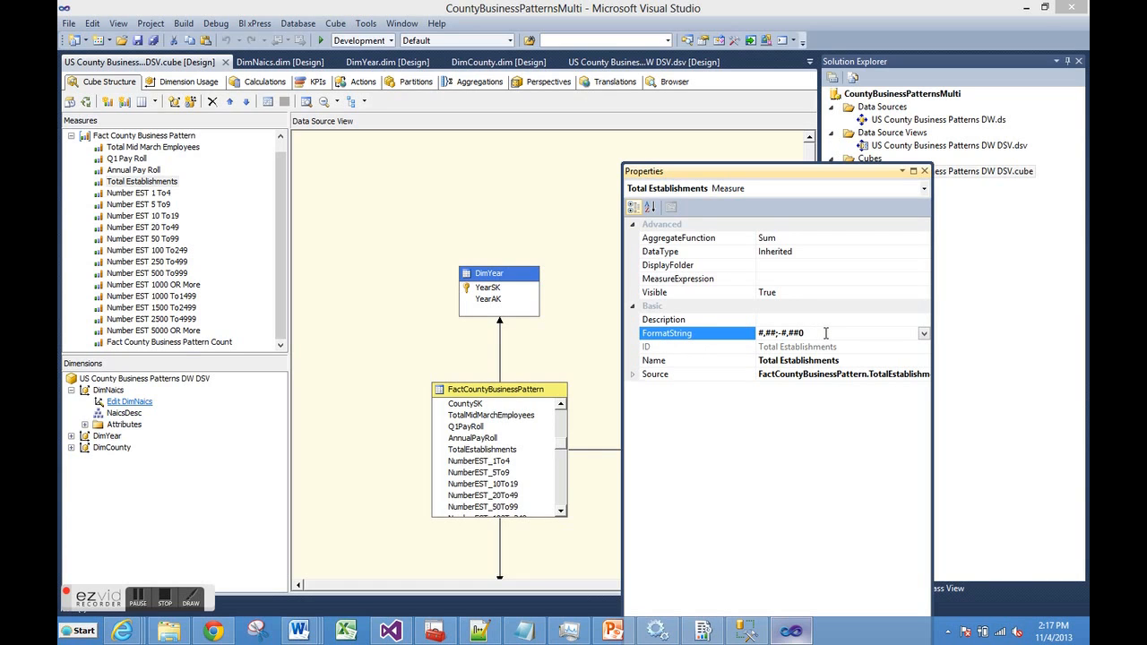
- Check the format strings of the Annual Pay Roll, Q1 Pay Roll and Number EST 1 To4 measures, closing the properties when done
click(139, 171)
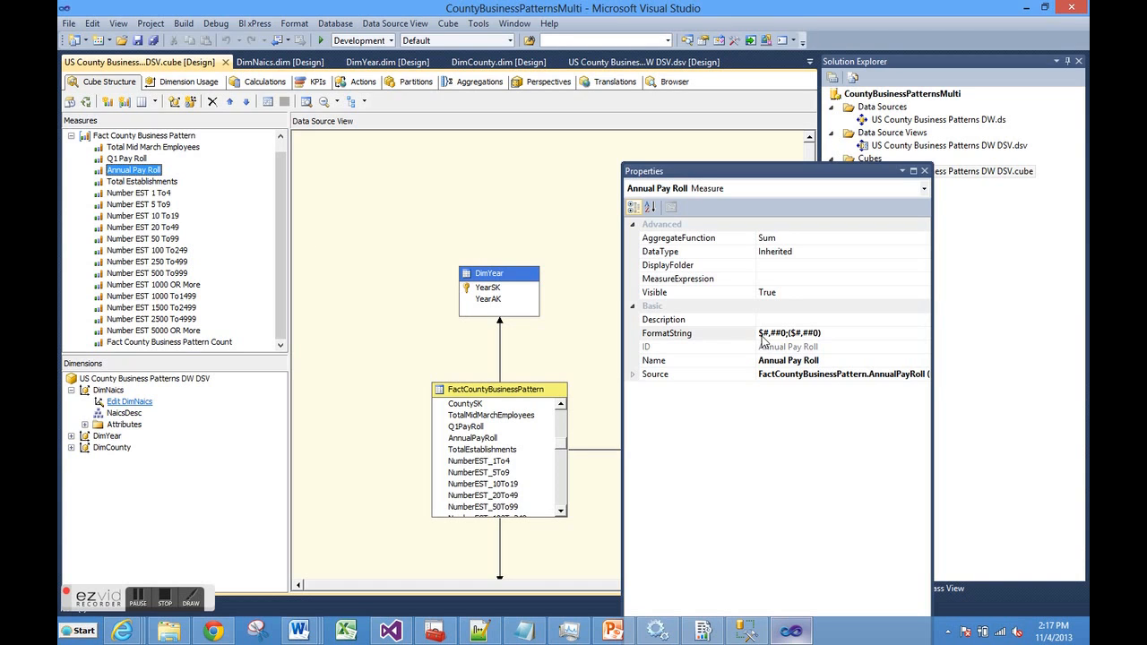
click(139, 160)
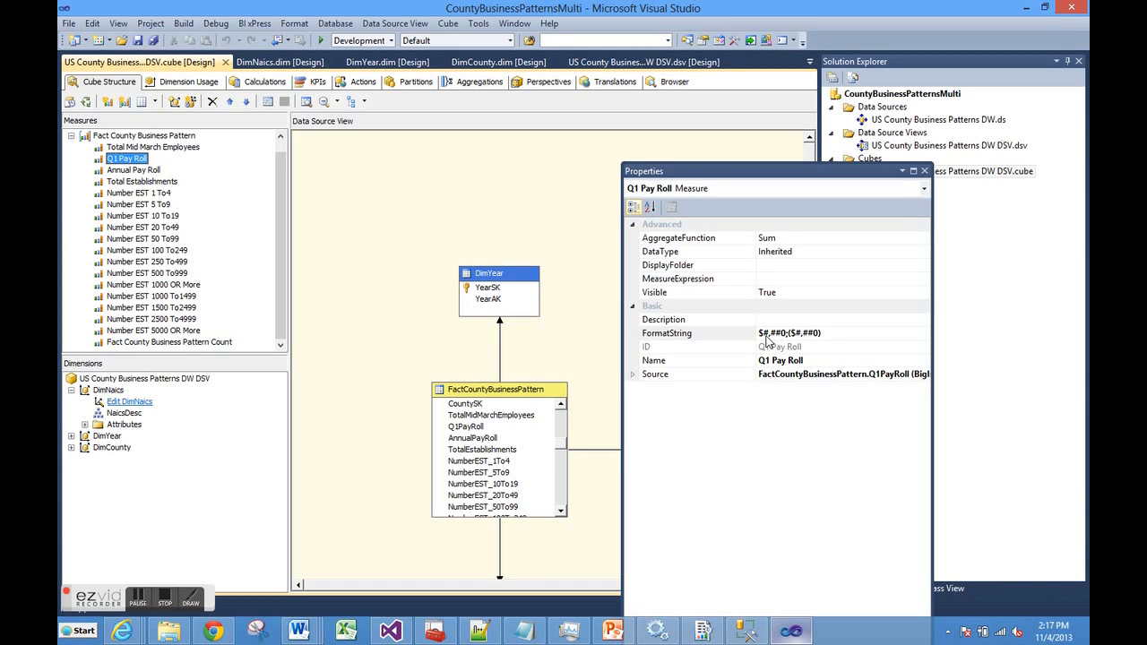
click(154, 196)
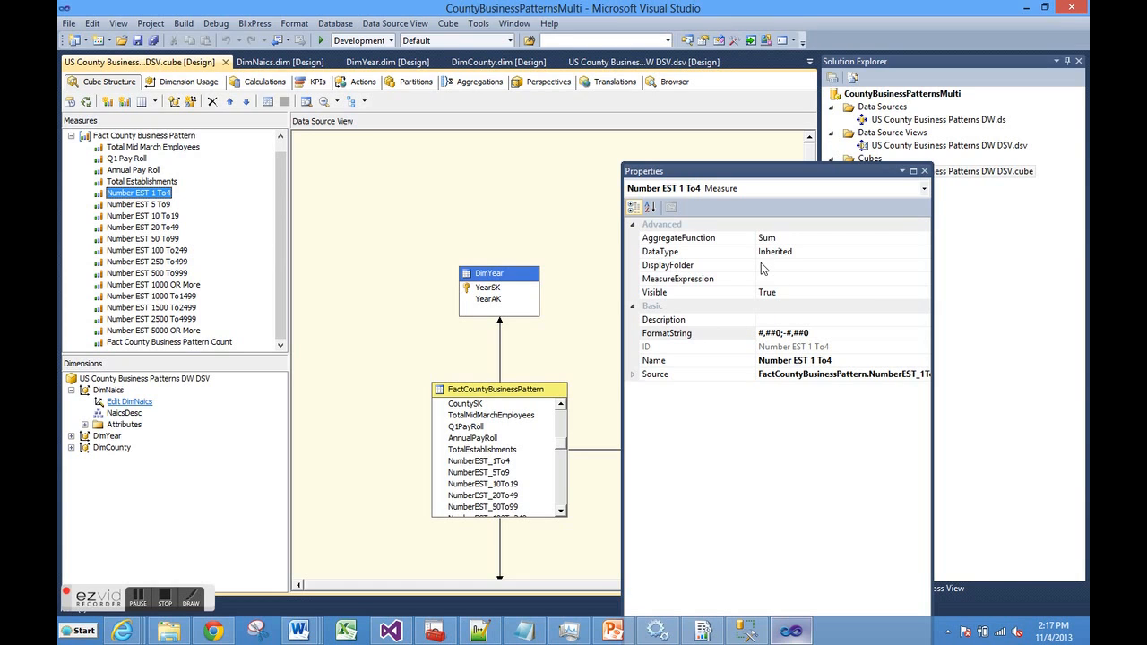
click(925, 171)
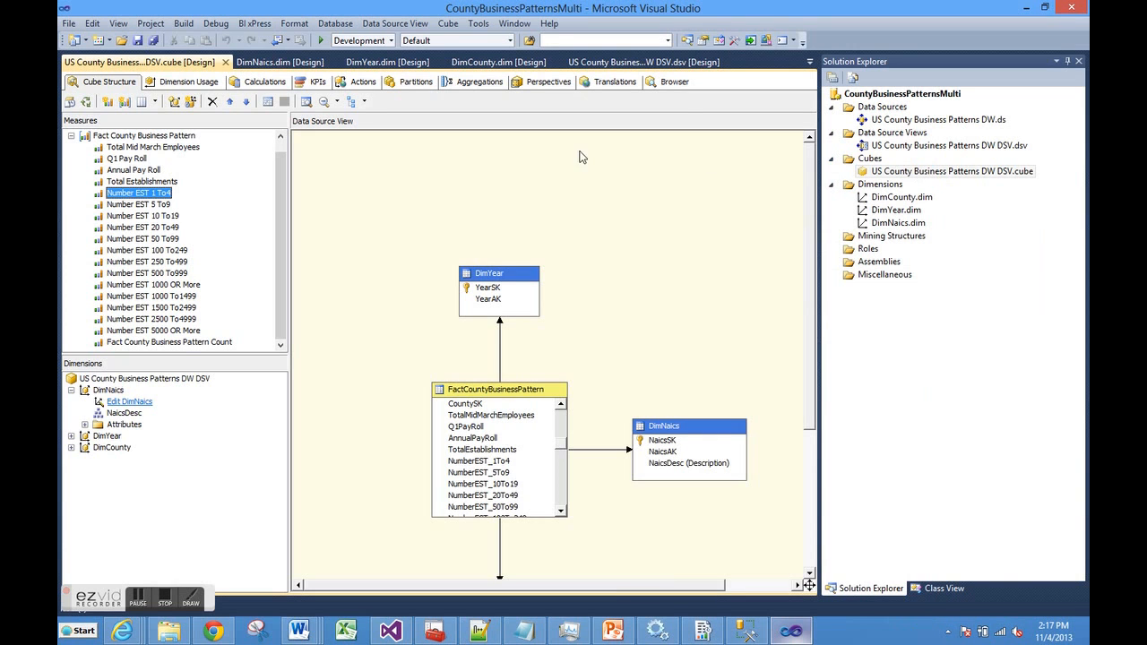
- Open the cube in Excel from its browser and enable the blocked data connections
click(674, 83)
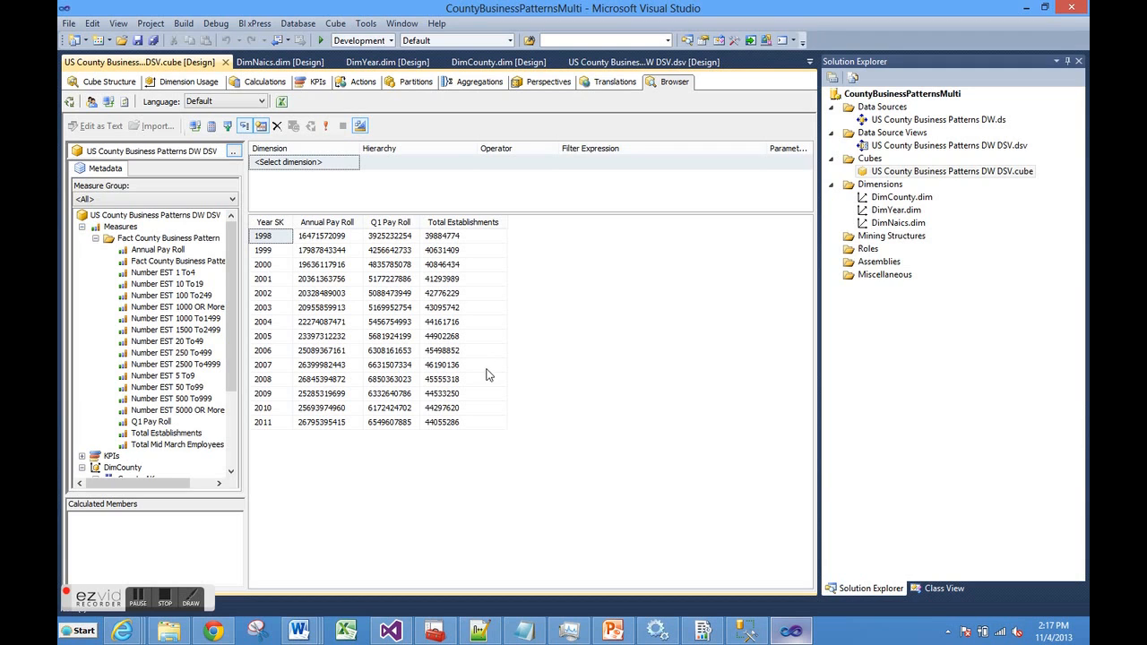
click(281, 102)
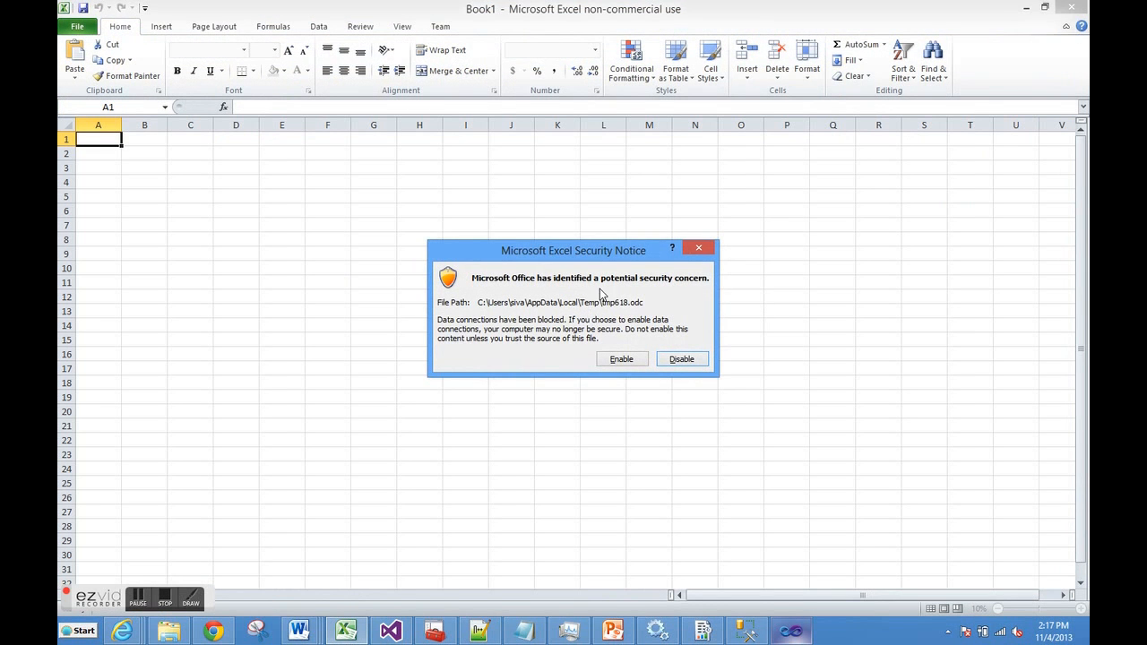
click(629, 361)
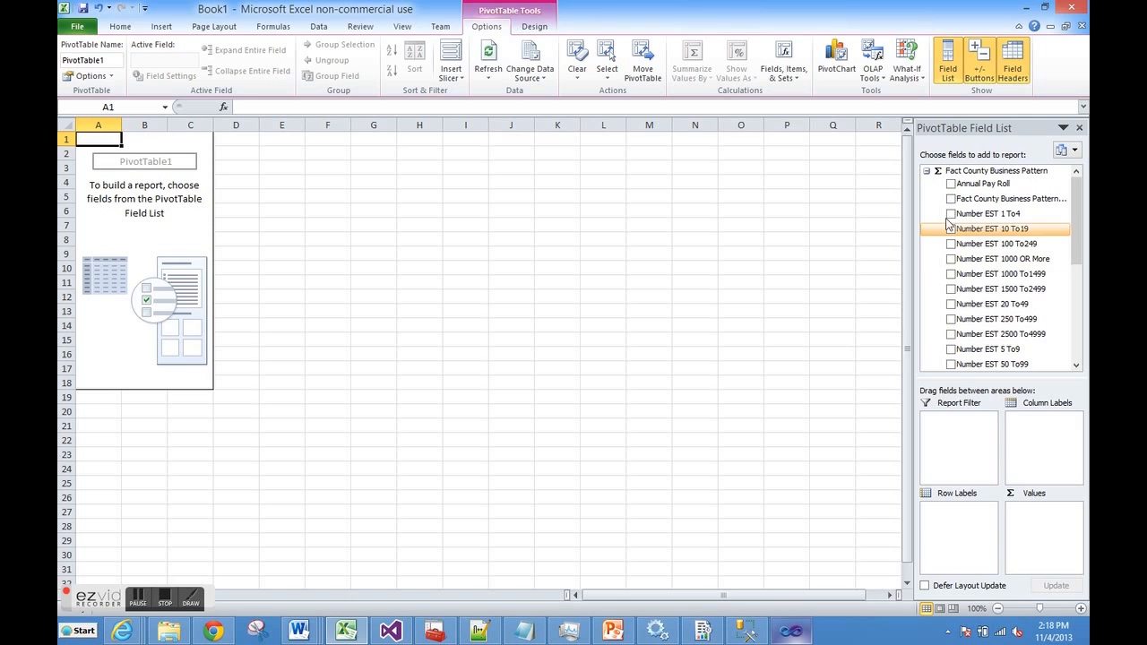
- Add Annual Pay Roll, Total Establishments and Total Mid March Employees as values in the PivotTable
click(951, 184)
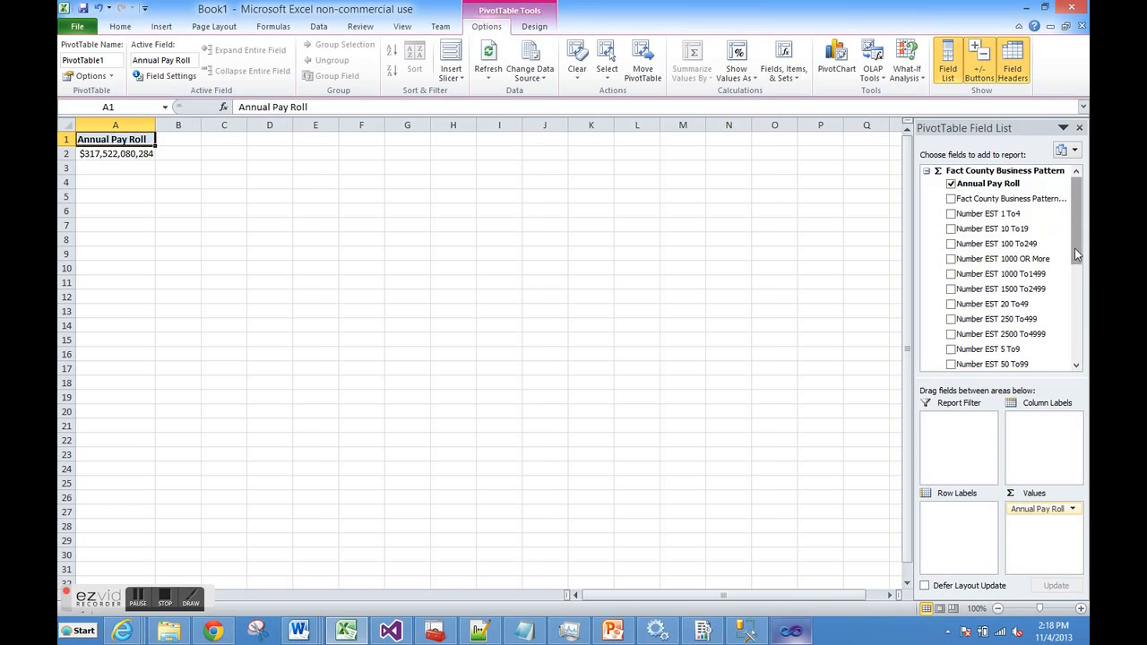
scroll(1066, 260, down, 5)
click(952, 205)
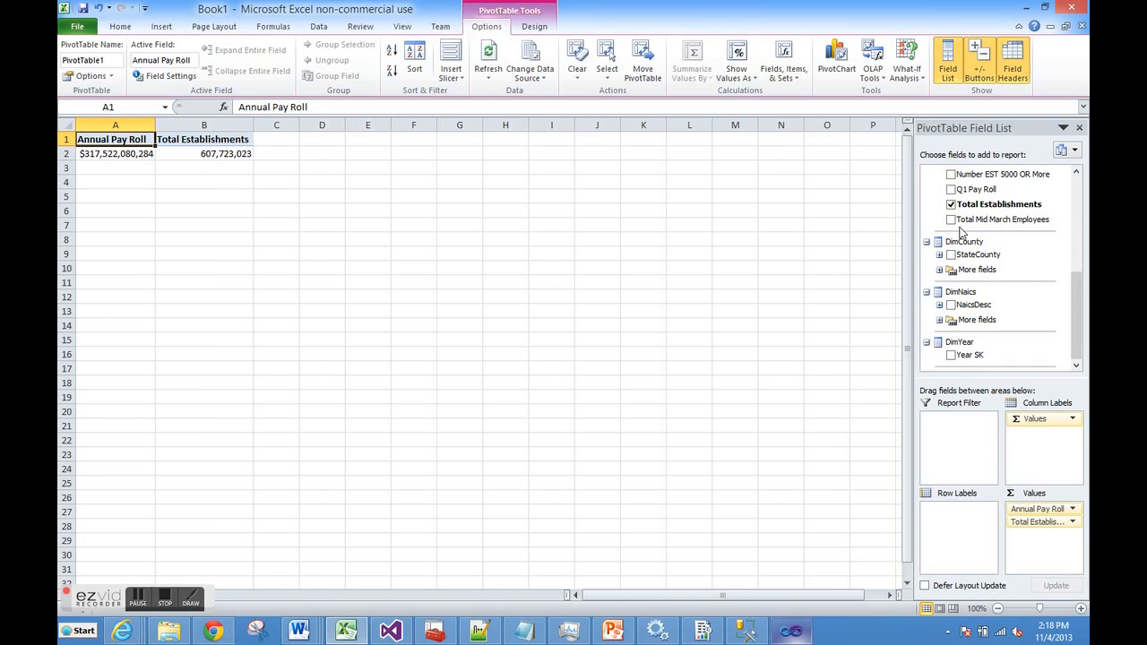
click(954, 223)
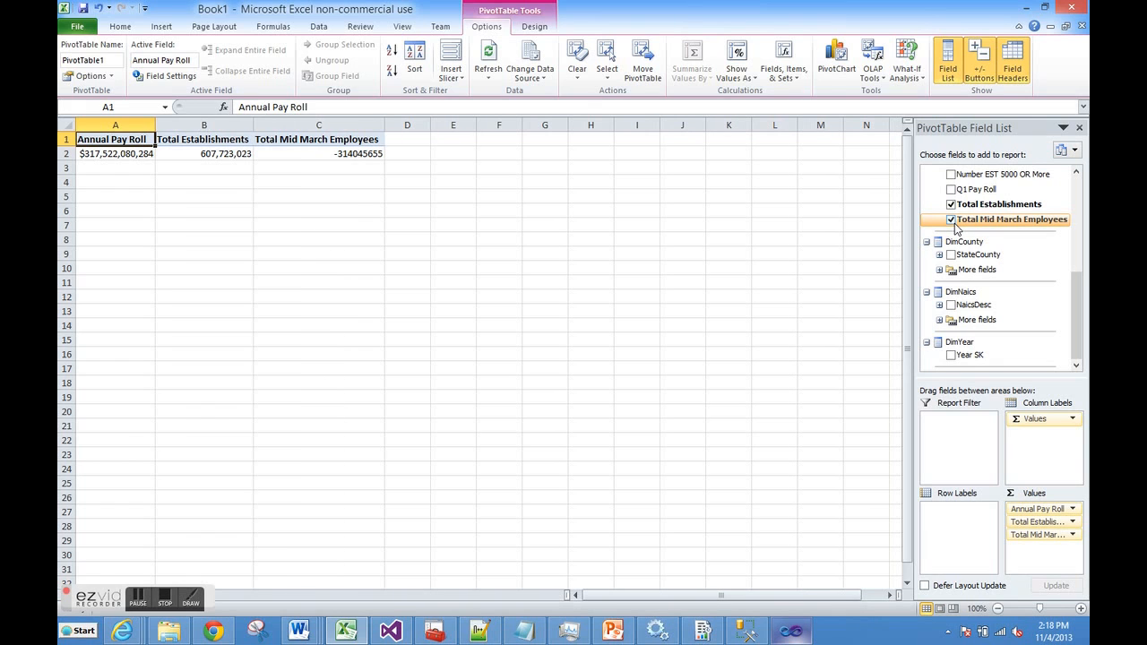
drag(1076, 297, 1076, 265)
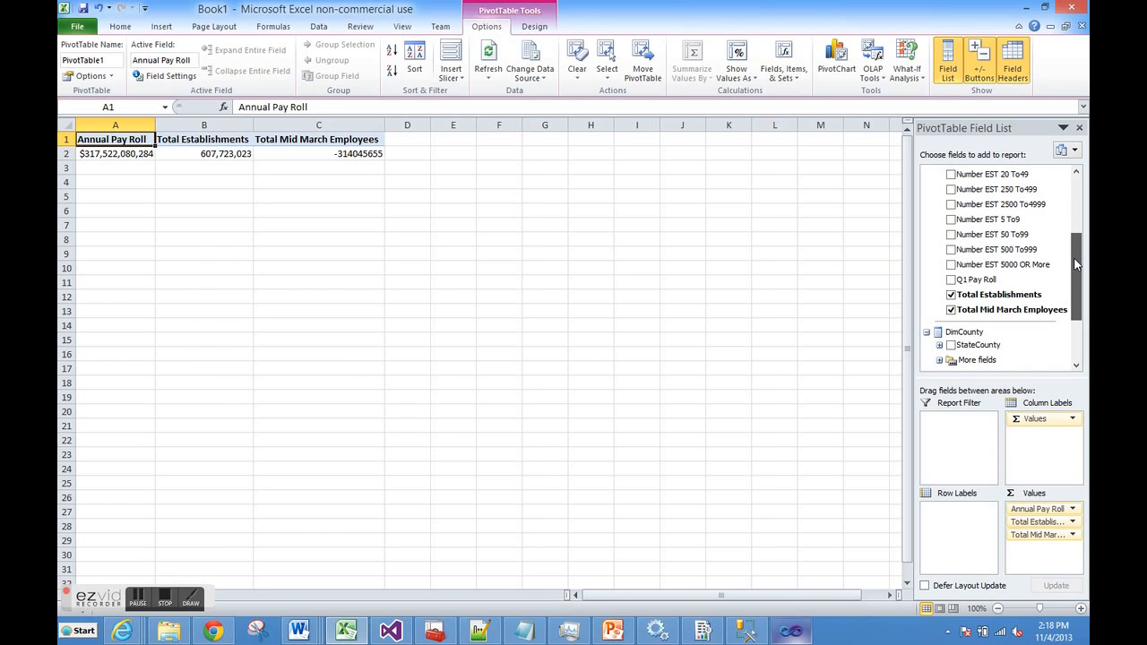
- Add Q1 Pay Roll as a value and break the PivotTable down by Year SK in the row labels
click(951, 280)
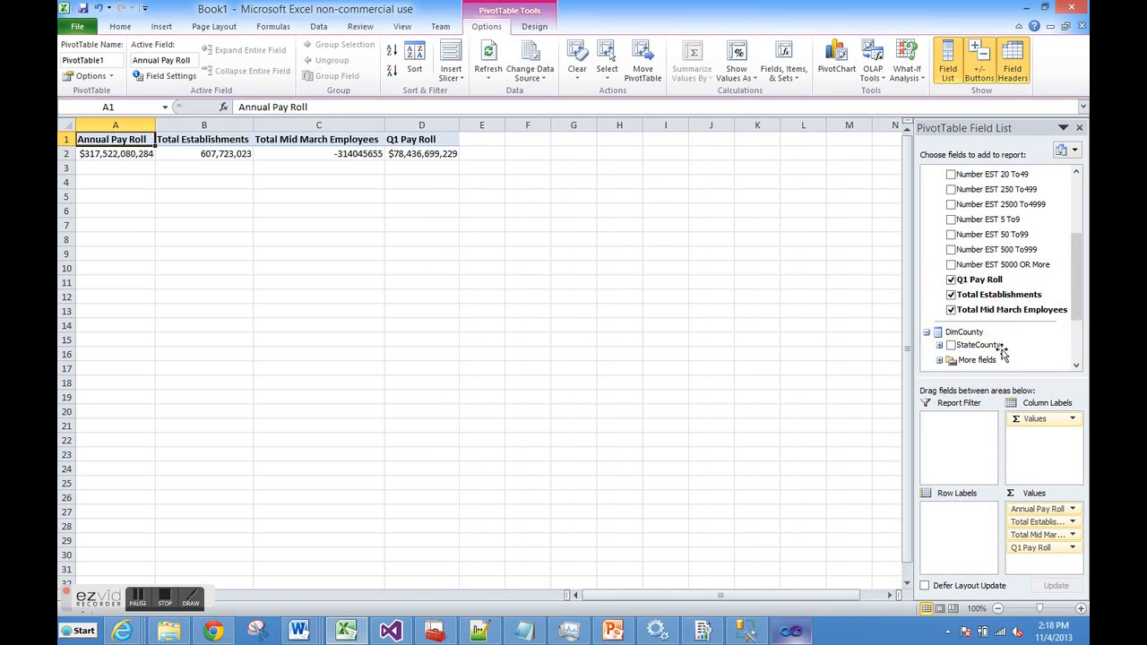
drag(1076, 318, 1080, 352)
click(951, 355)
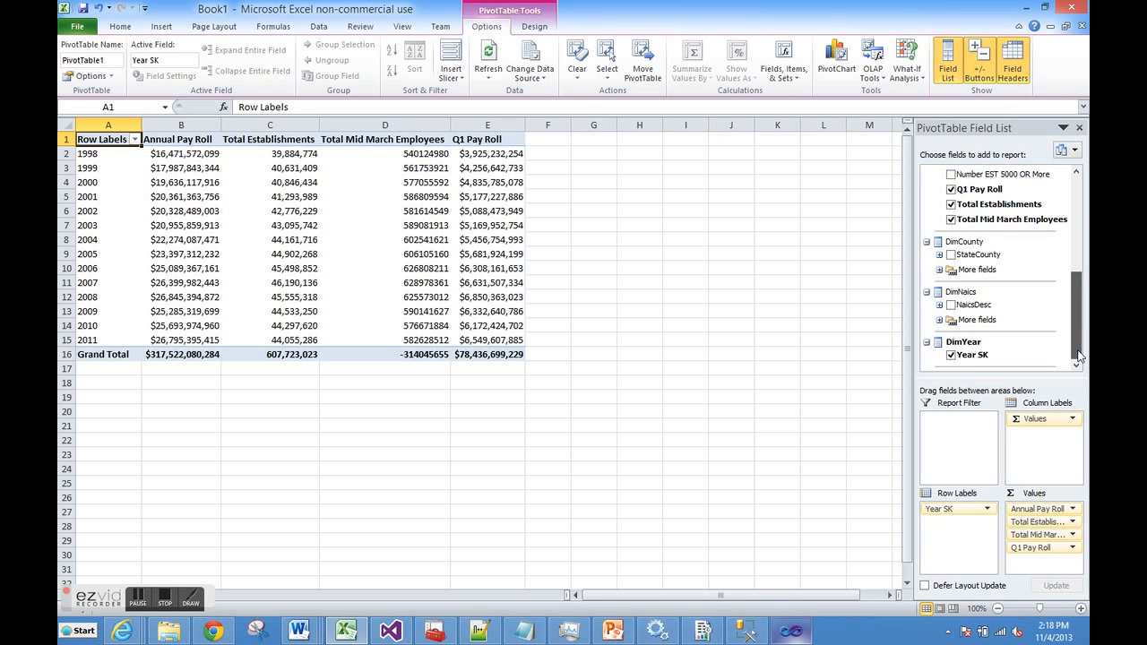
scroll(1080, 356, up, 5)
scroll(1080, 356, down, 5)
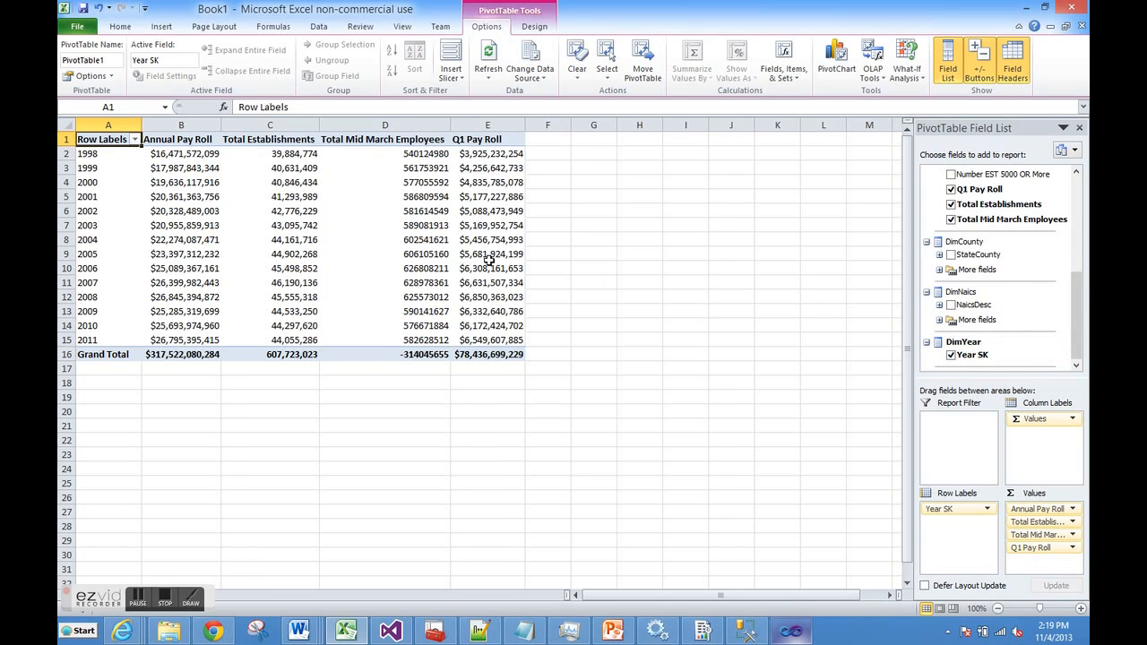
- Examine the yearly Total Mid March Employees values against their grand total, along with the Q1 Pay Roll figures
mouse_move(489, 260)
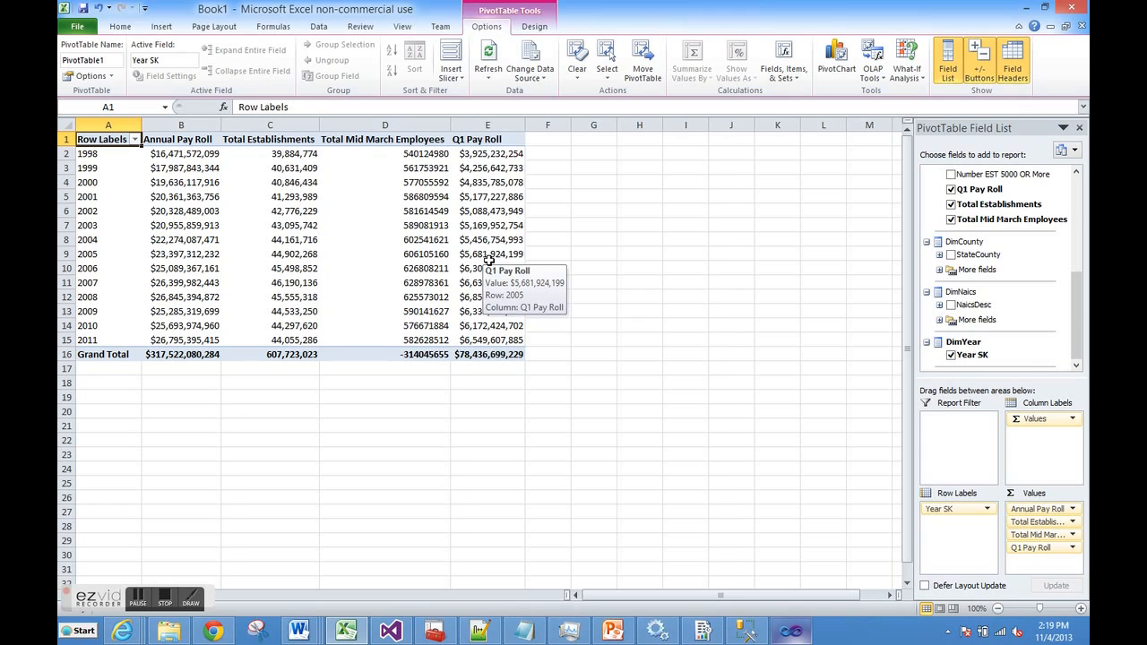
mouse_move(421, 356)
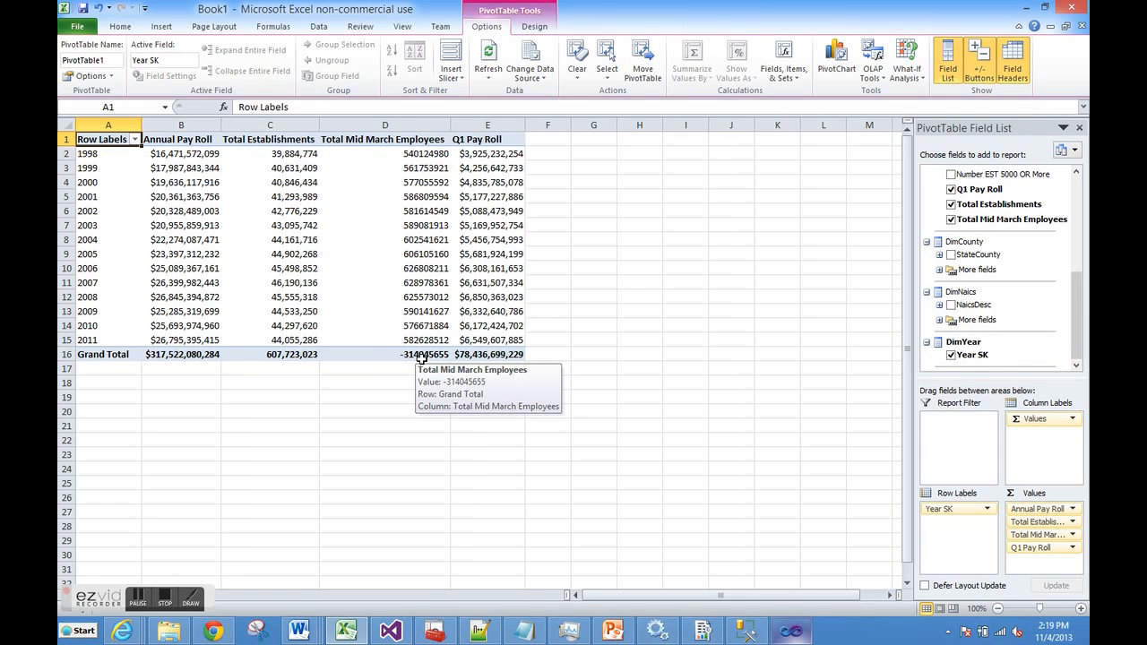
click(424, 155)
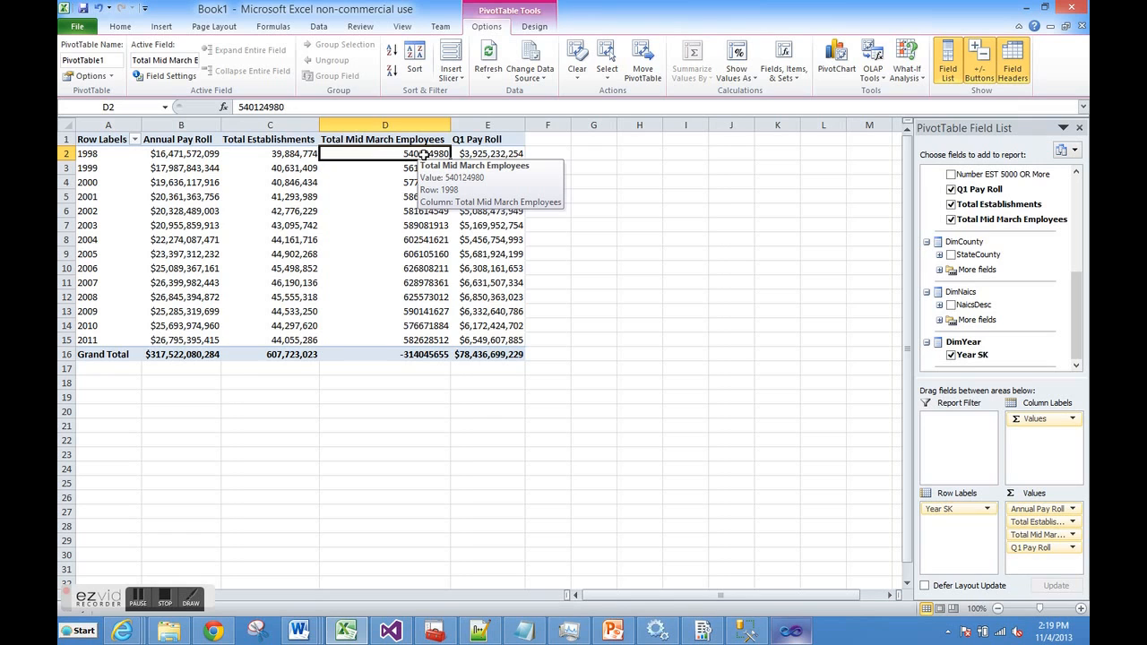
click(428, 297)
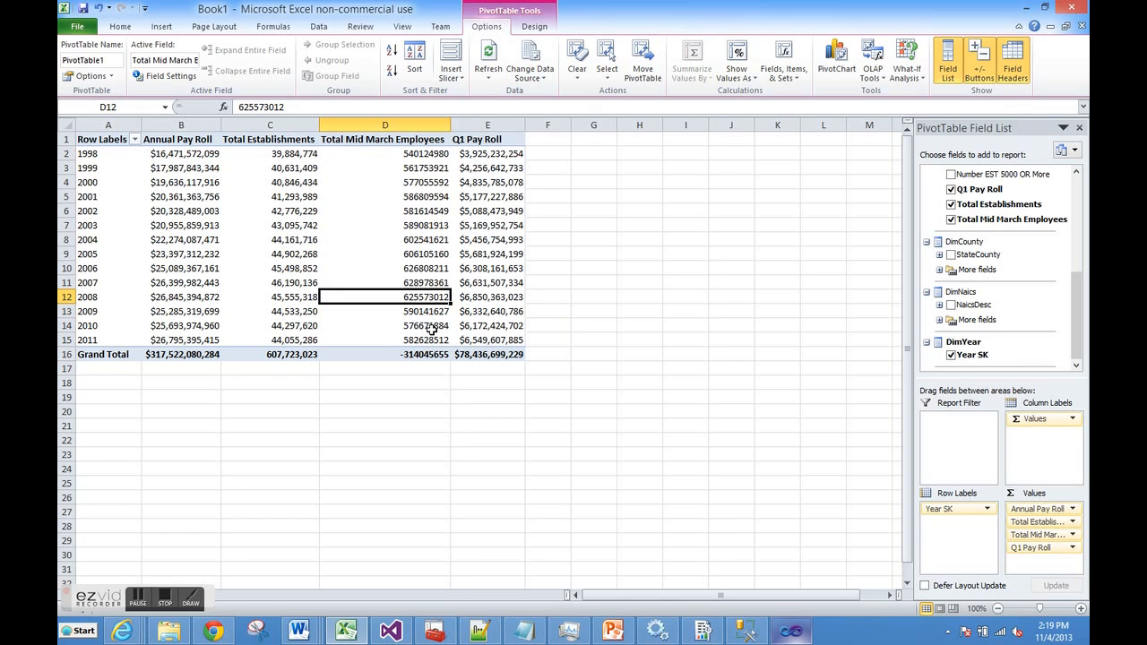
click(431, 329)
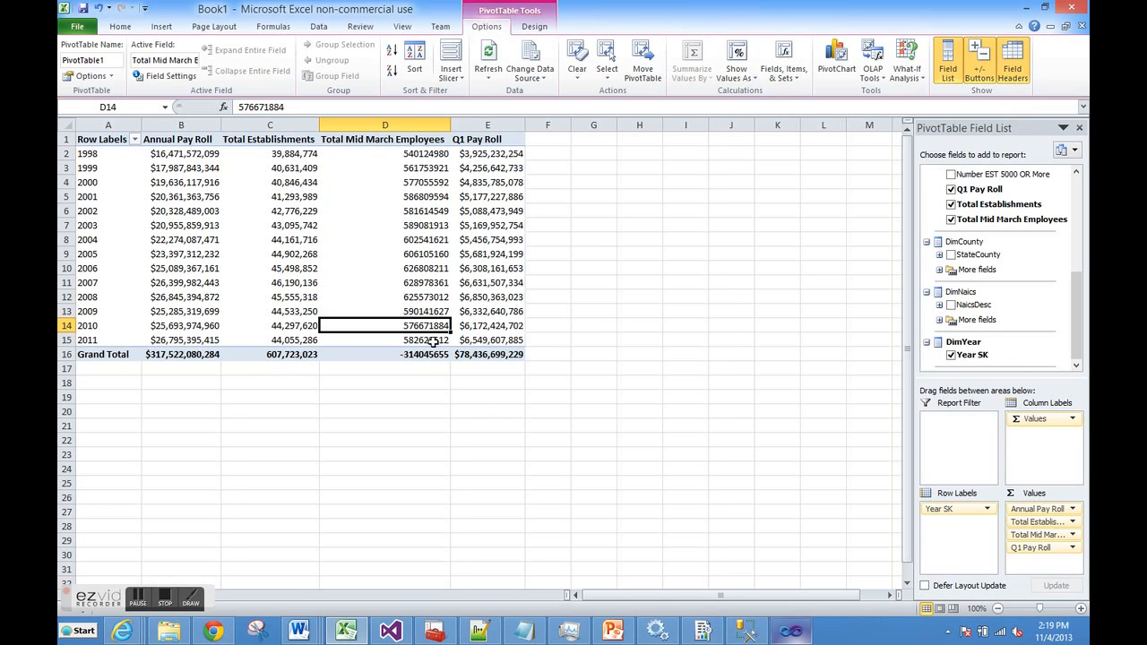
mouse_move(426, 356)
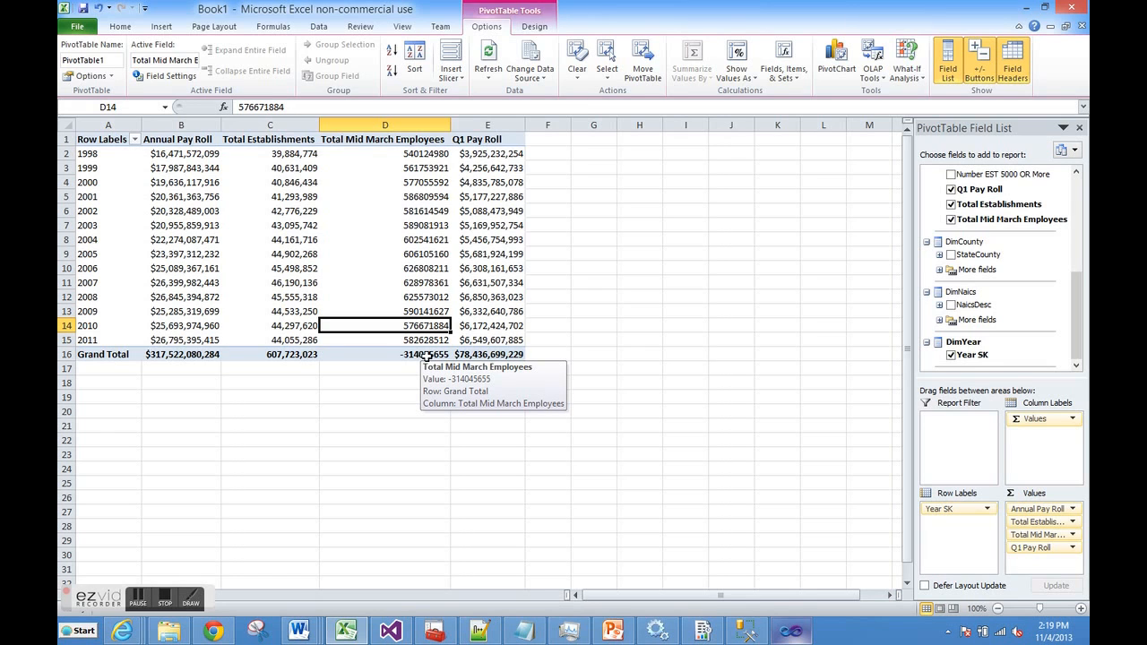
click(590, 352)
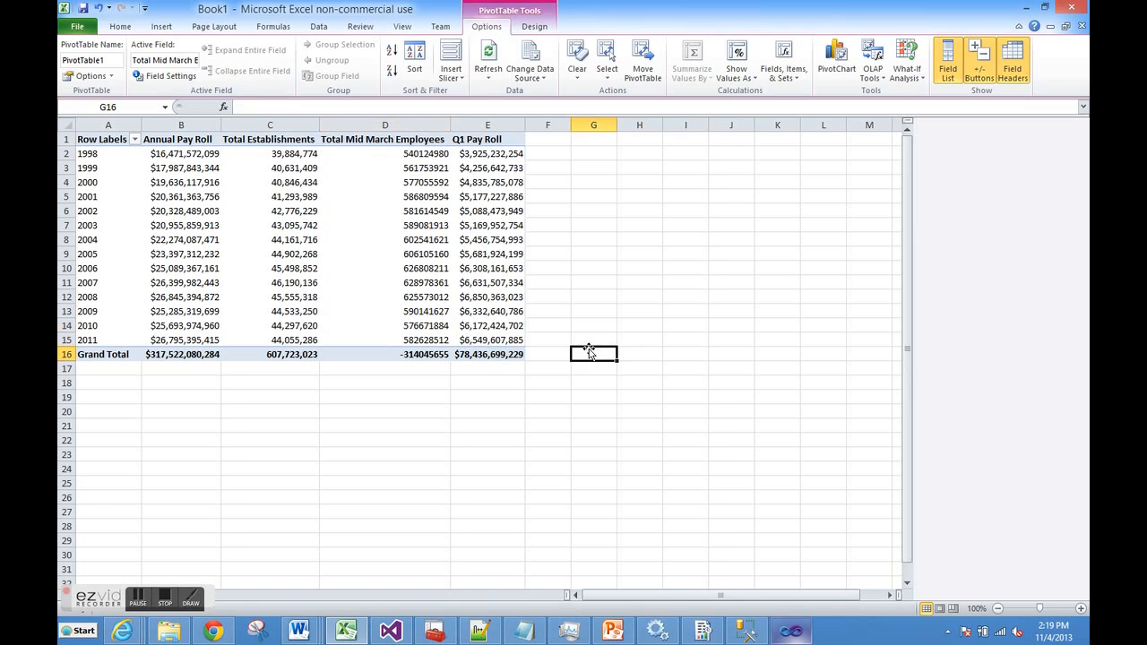
- Add the StateCounty hierarchy to the row labels, and expand and collapse the first state under 1998 to check its counties
click(393, 228)
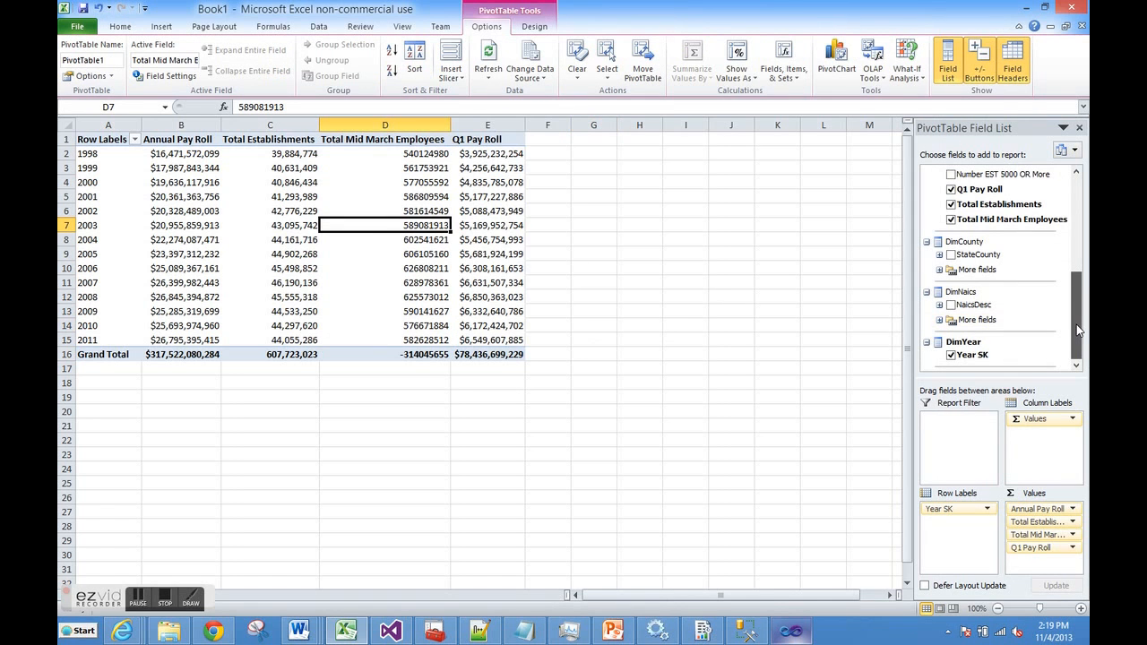
scroll(1077, 325, up, 1)
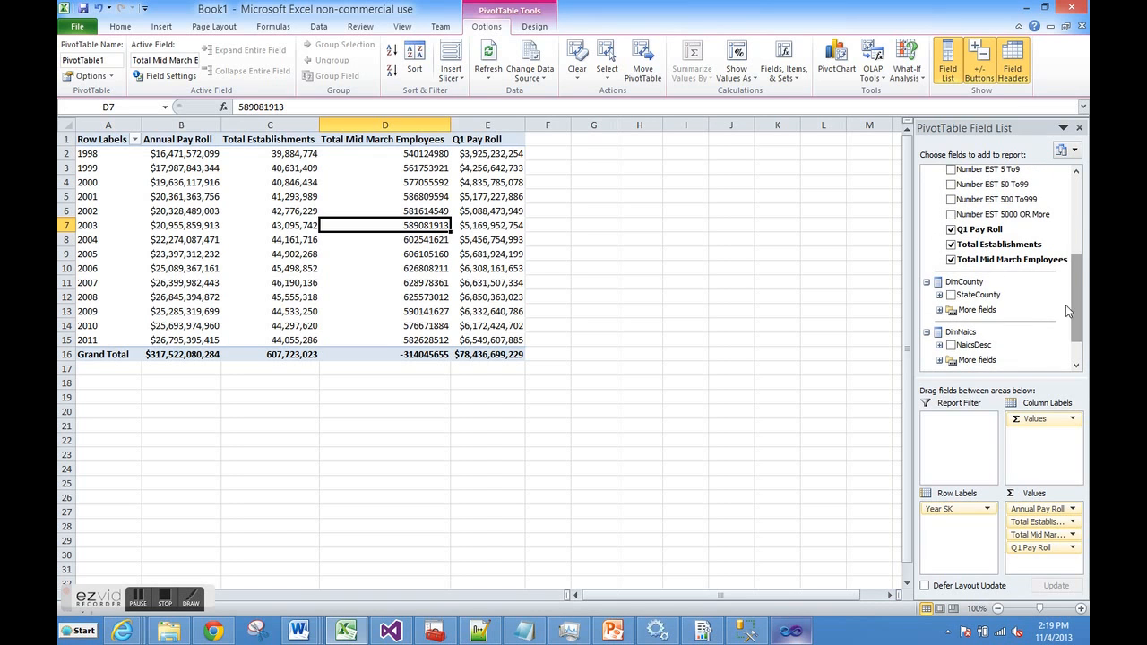
click(952, 297)
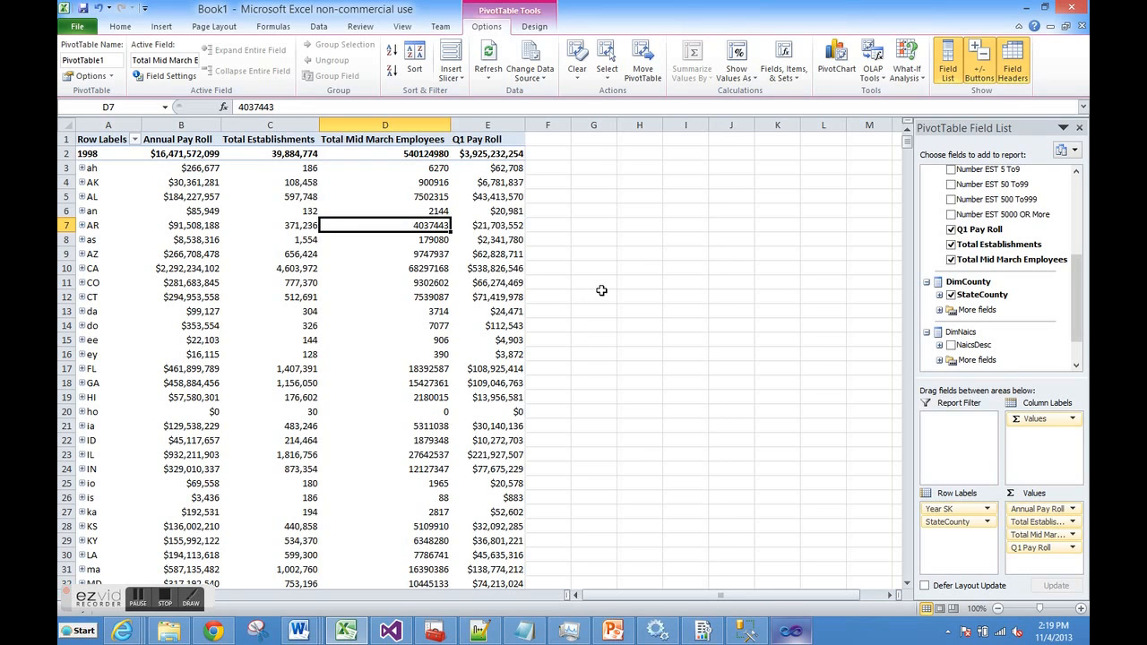
click(82, 169)
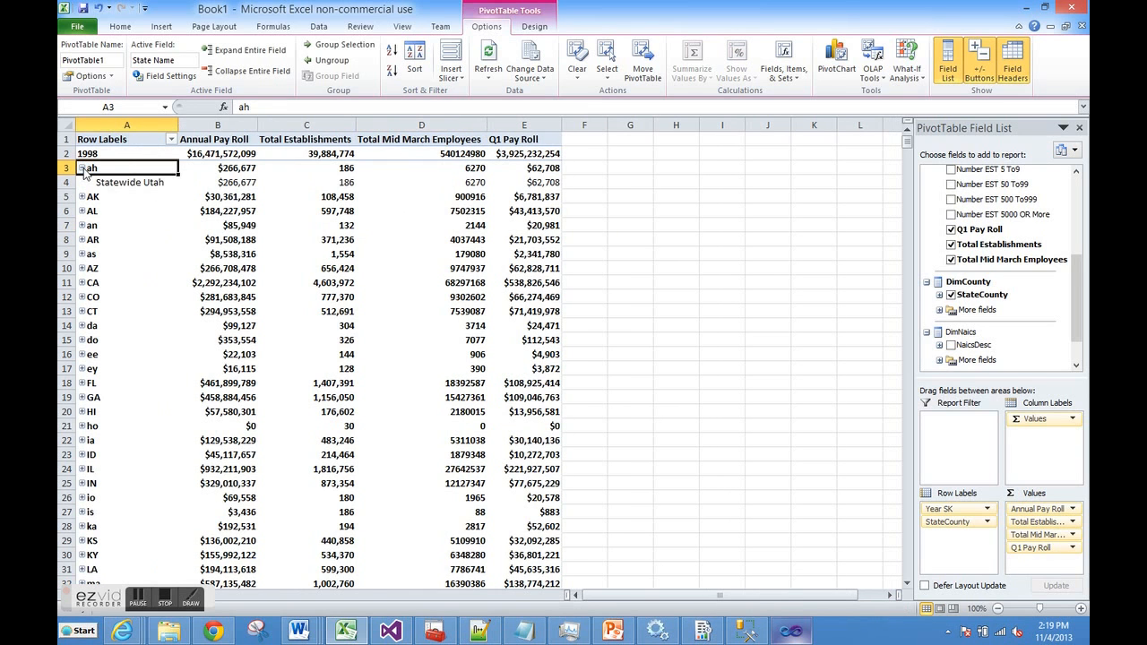
click(83, 169)
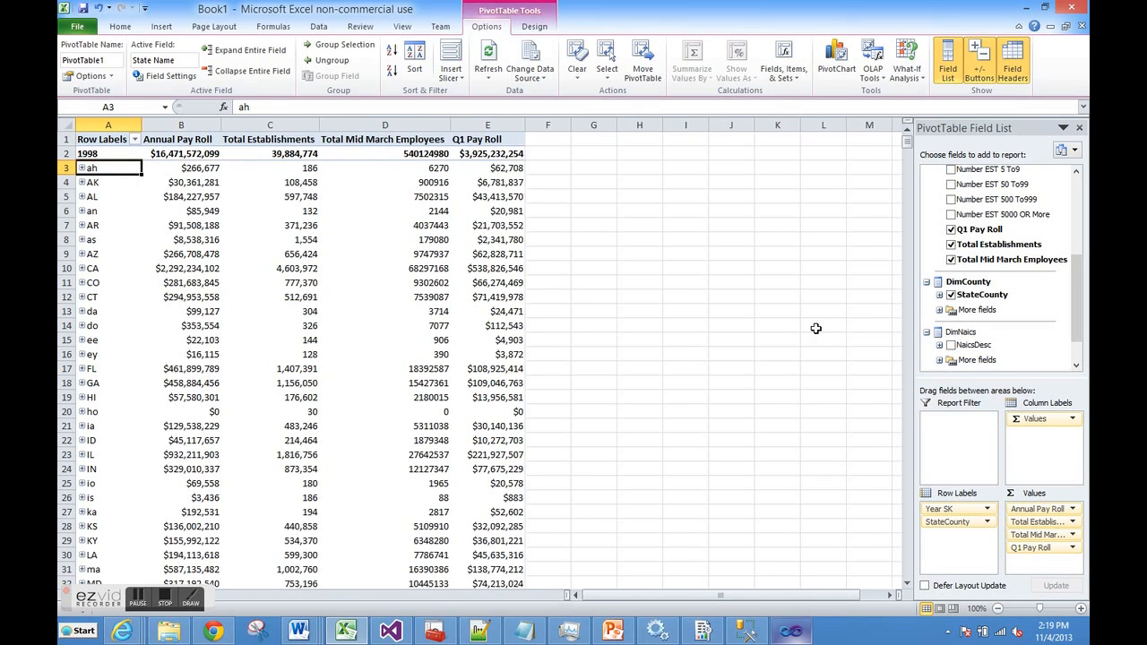
- Move Year SK to the report filter and limit it to the years 1999 and 2011
scroll(1075, 320, down, 1)
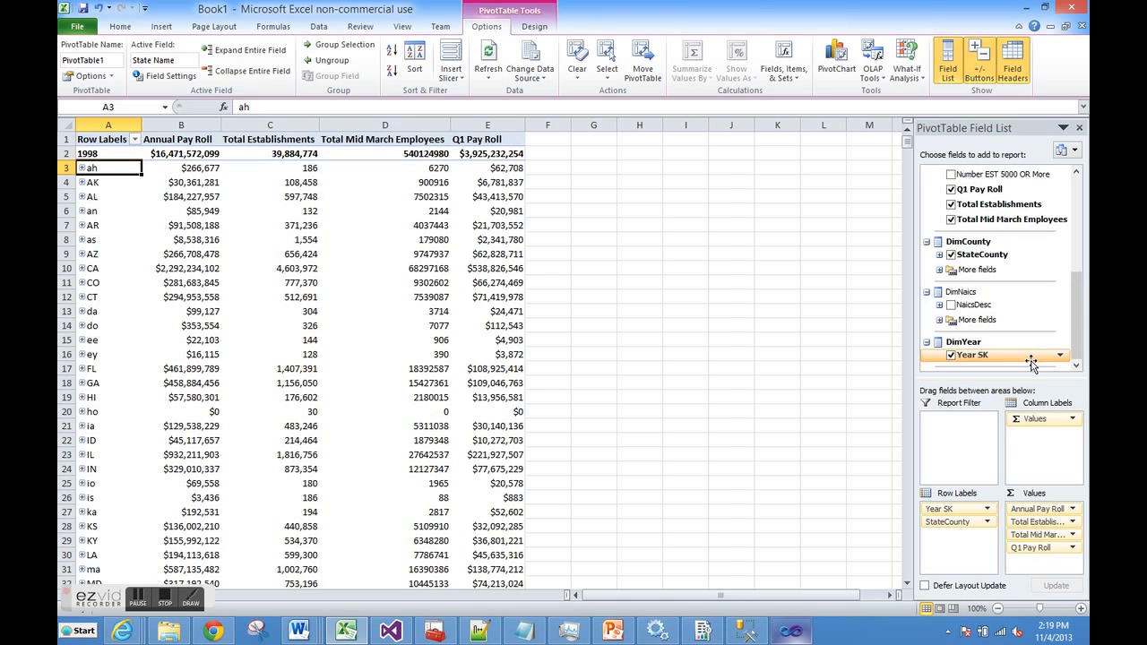
drag(967, 359, 954, 423)
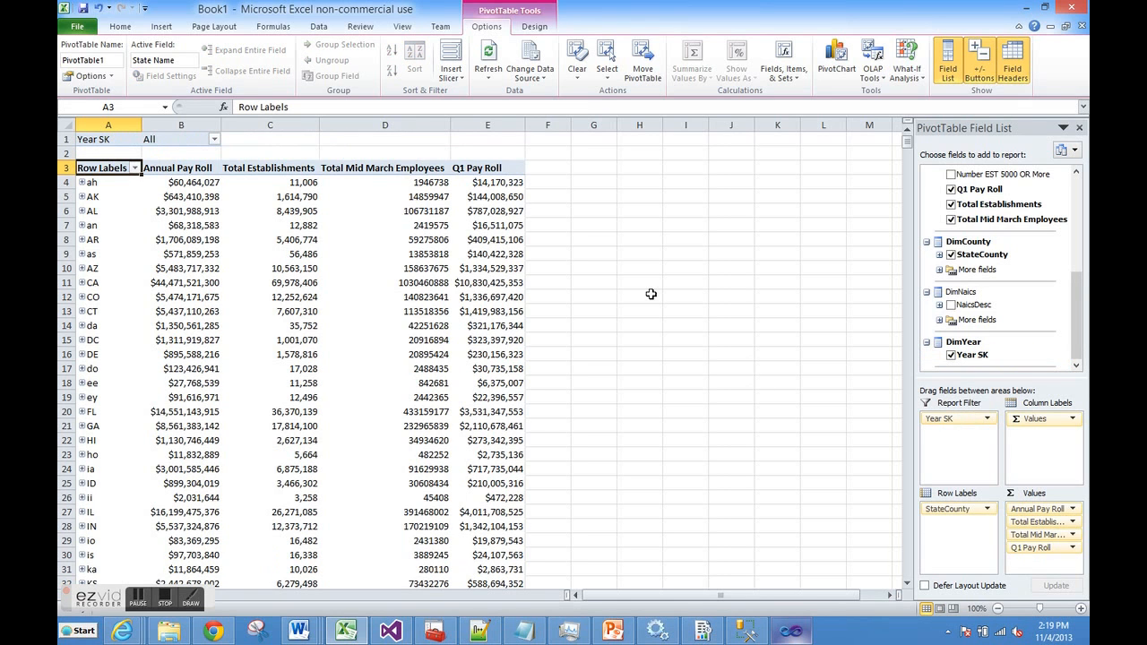
click(215, 140)
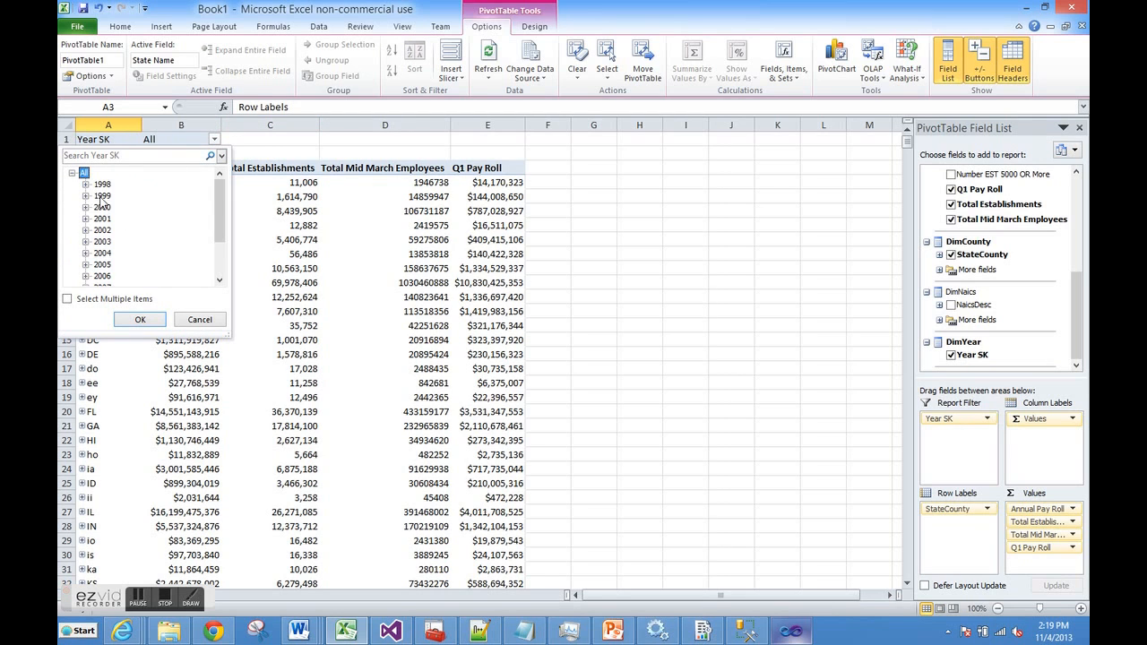
click(67, 299)
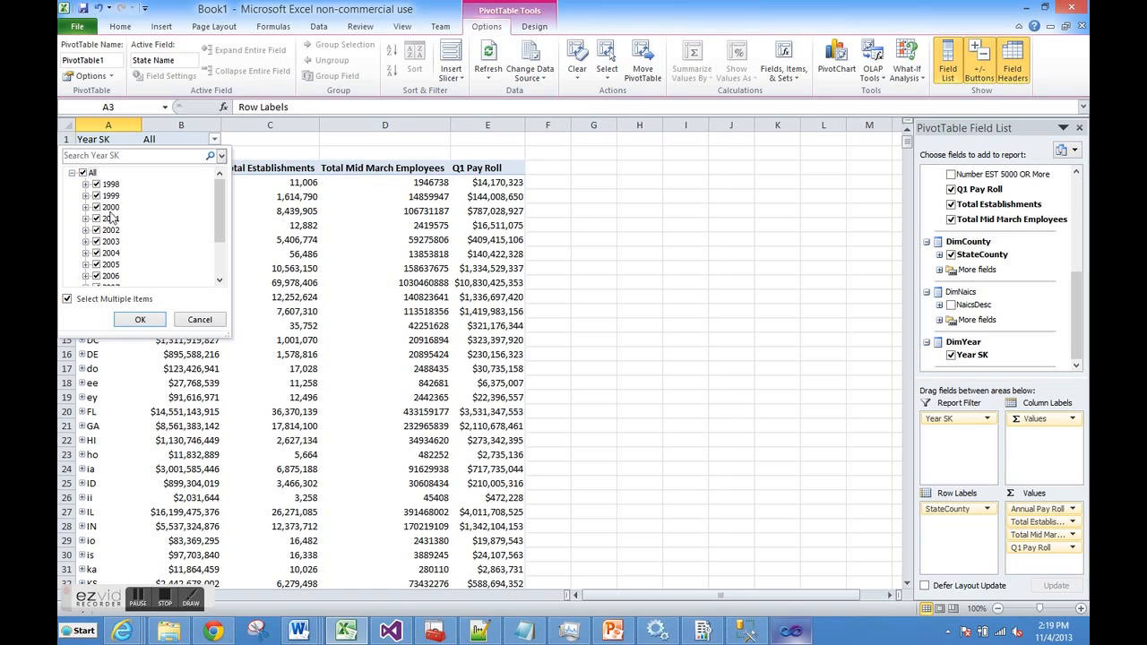
click(83, 172)
click(105, 200)
drag(219, 217, 225, 259)
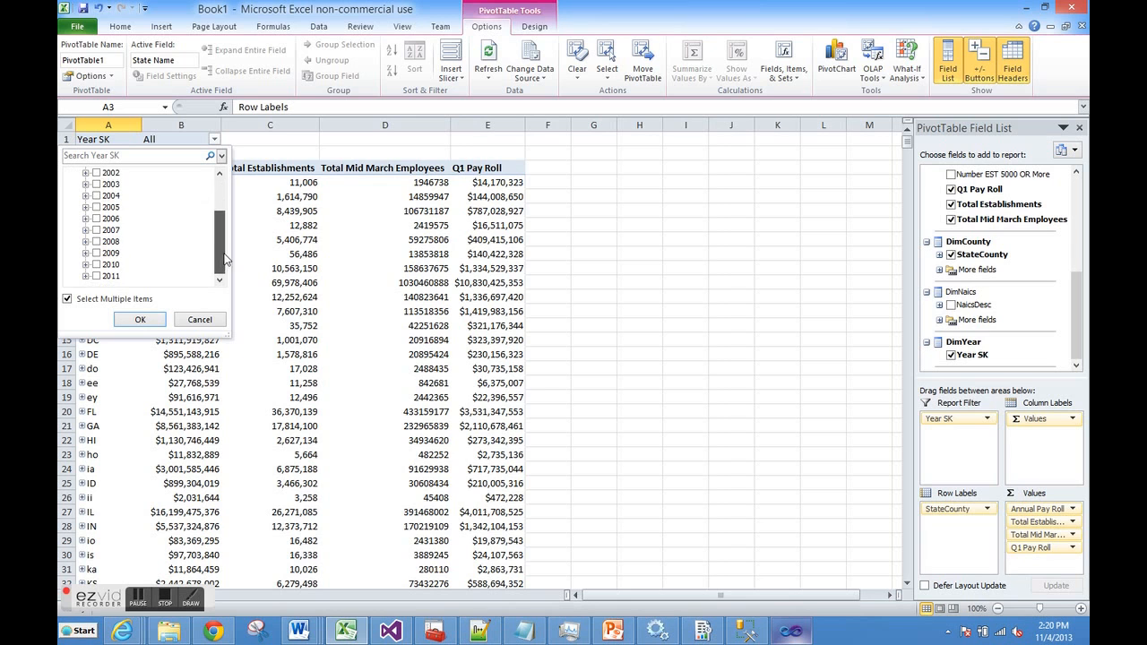
click(97, 277)
click(140, 319)
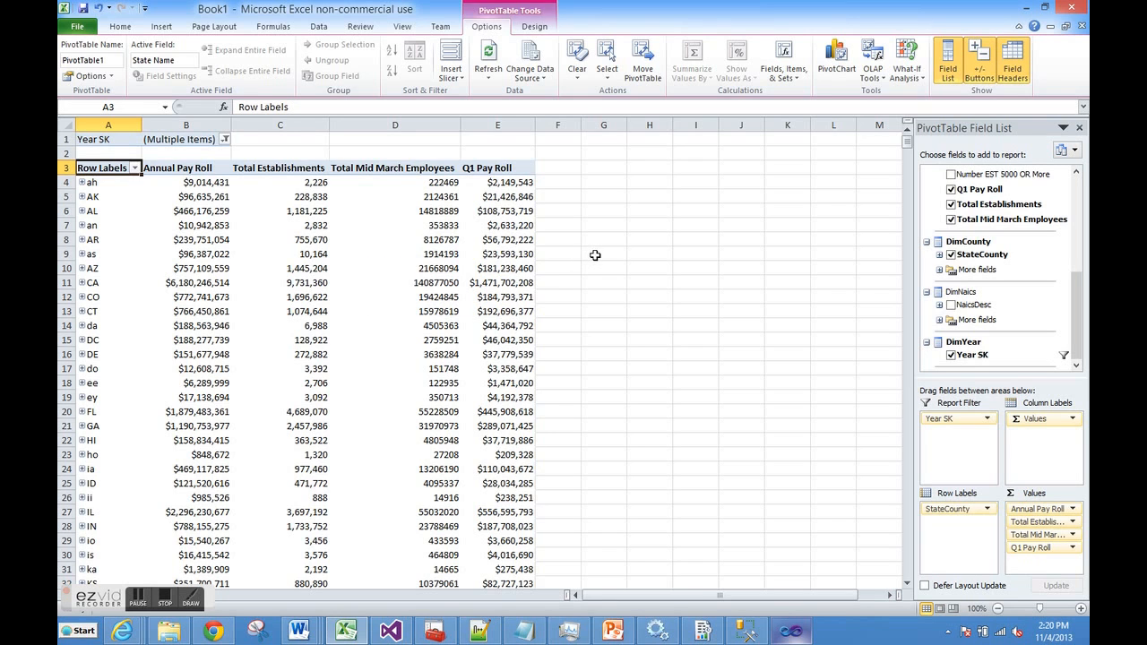
- Nest Year SK below StateCounty in the row labels, and expand and collapse AK to inspect its boroughs by year
drag(950, 420, 954, 527)
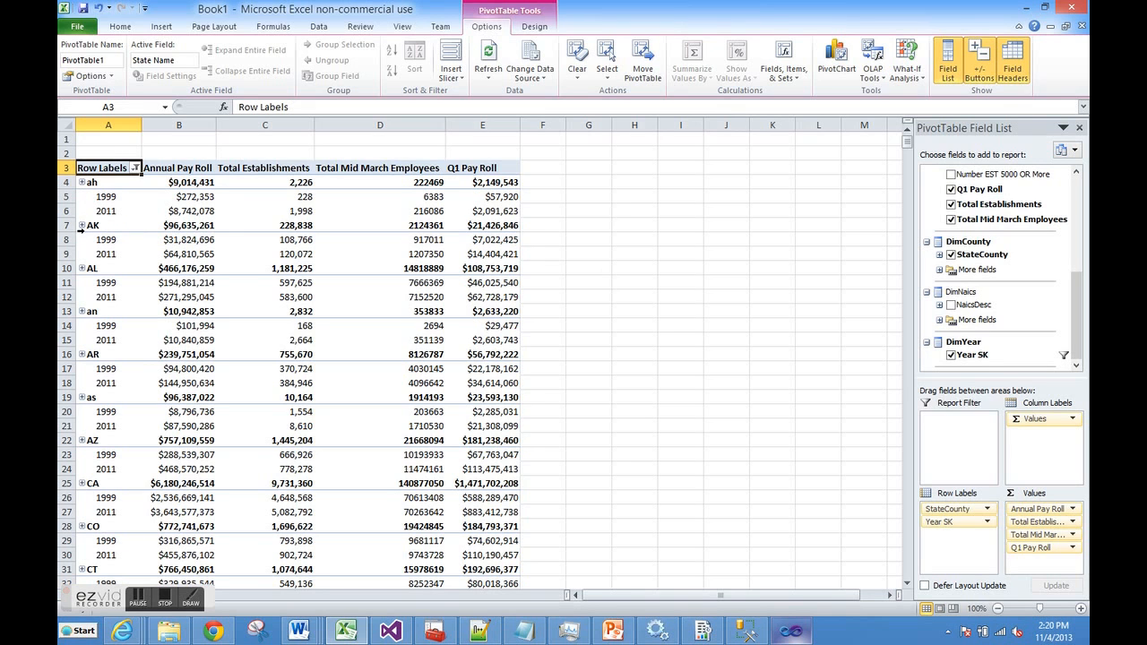
click(81, 226)
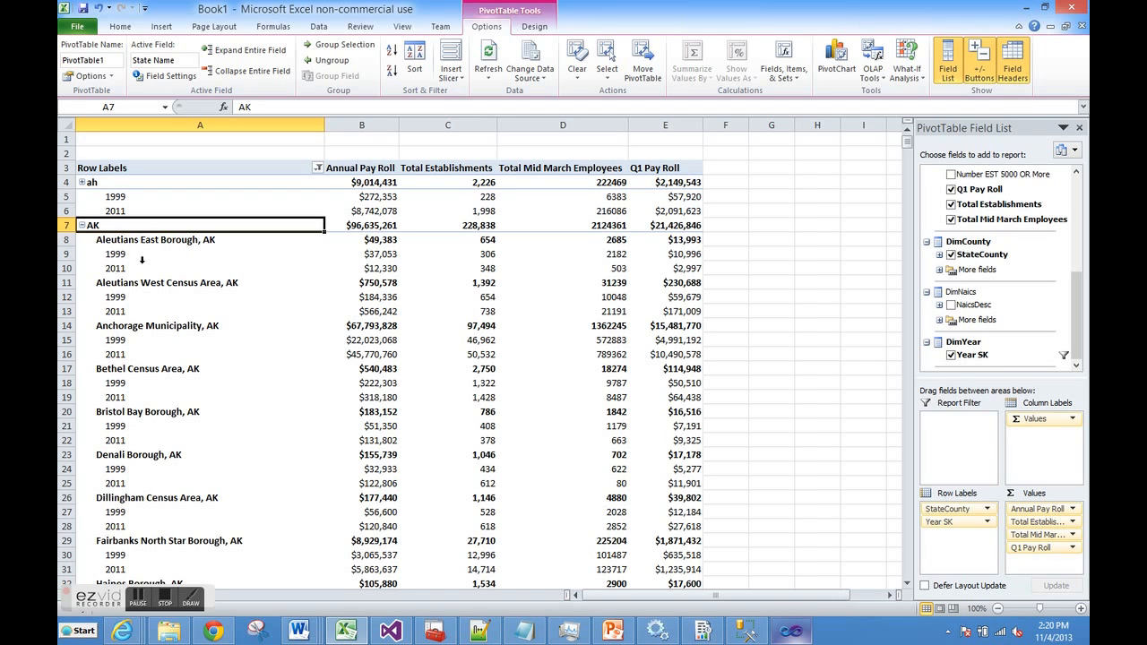
click(81, 225)
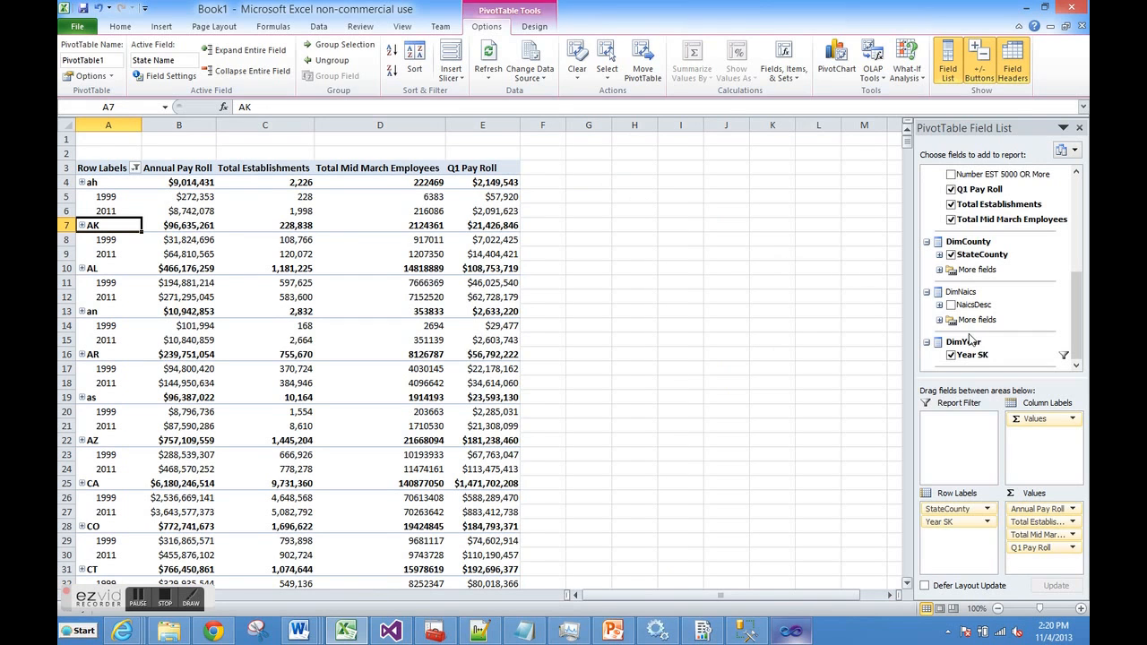
- Insert a 3-D clustered column PivotChart based on the PivotTable
mouse_move(1079, 333)
mouse_down()
mouse_move(1085, 252)
mouse_move(1087, 345)
mouse_up()
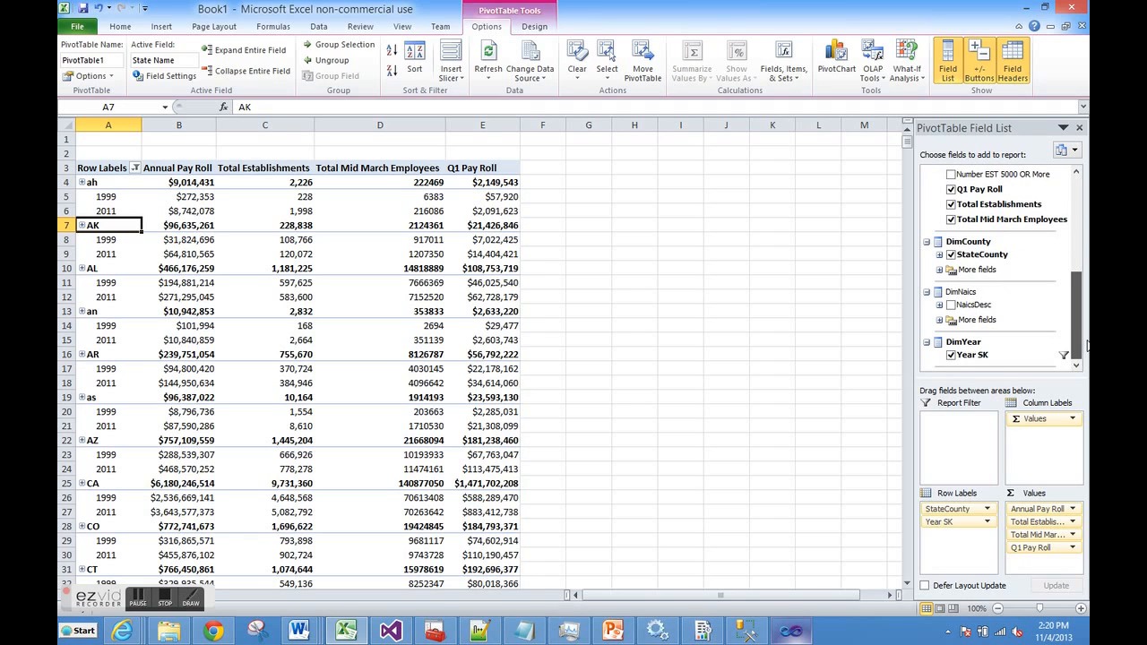
drag(1088, 345, 1081, 247)
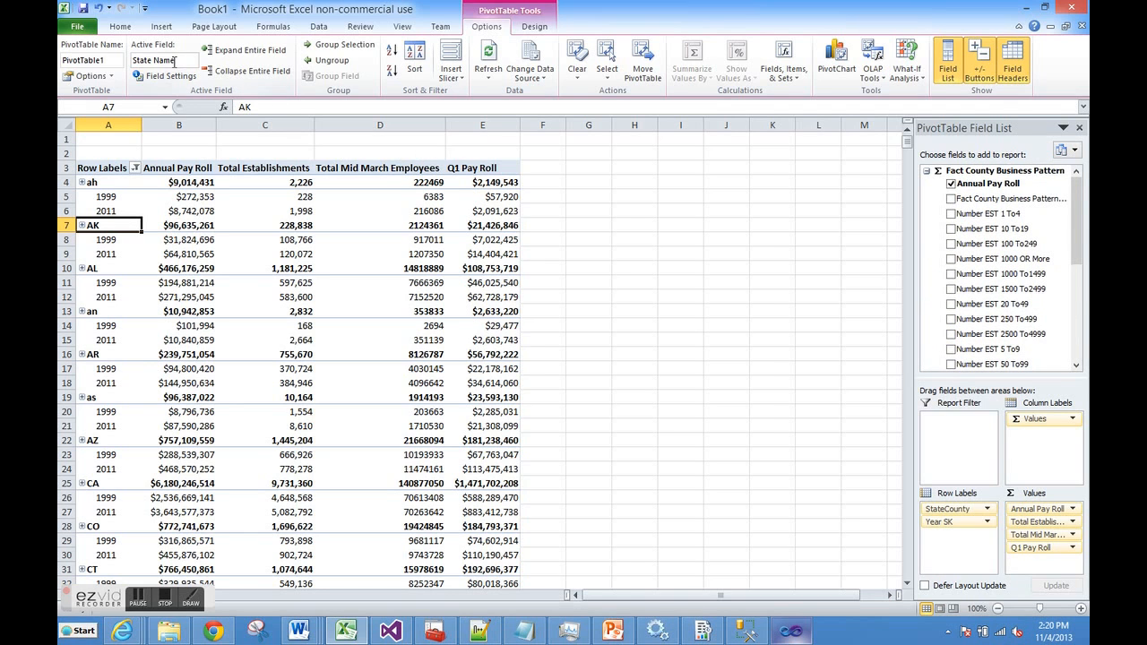
click(161, 27)
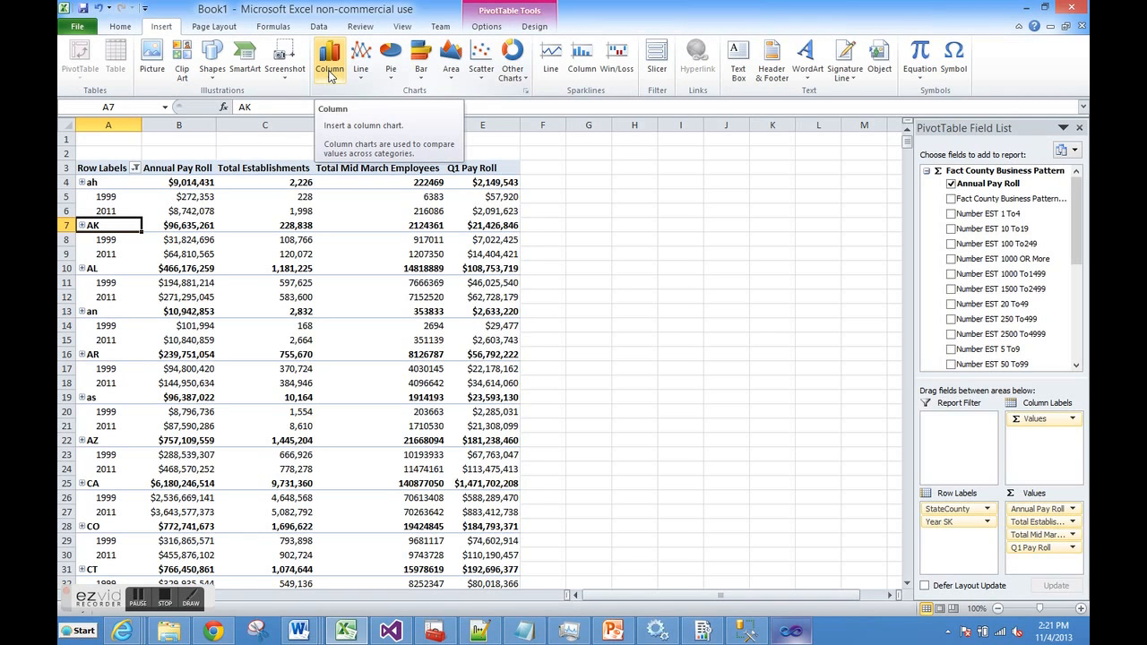
click(330, 72)
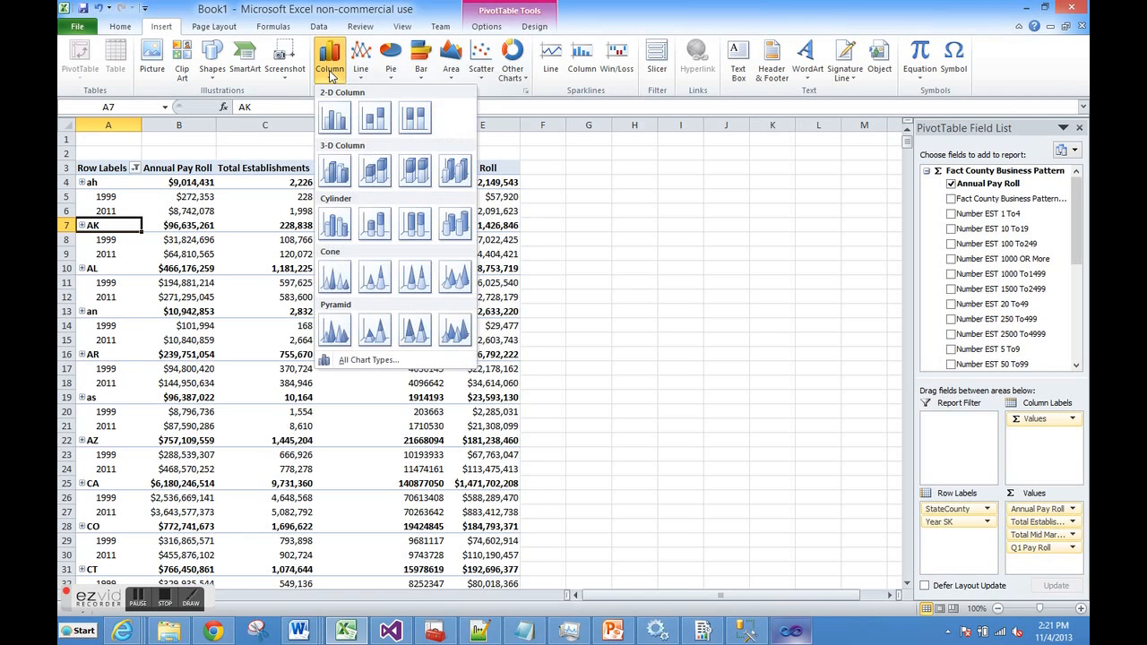
click(337, 171)
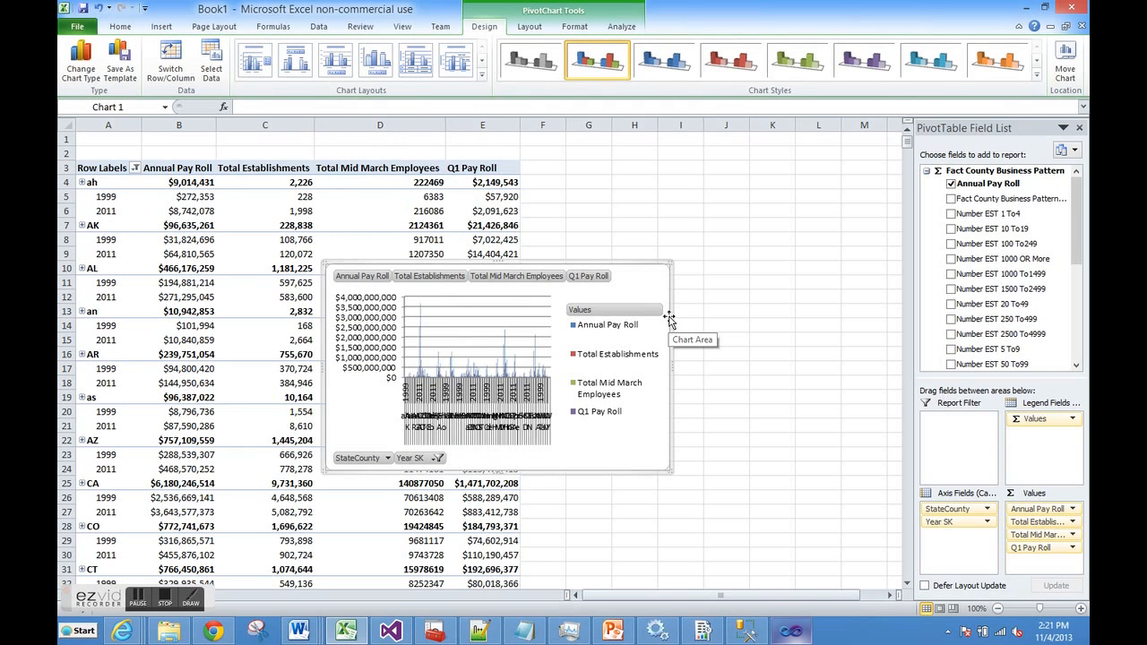
- Check the chart's Year SK filter without changing it, and filter its StateCounty field to AK only
click(438, 459)
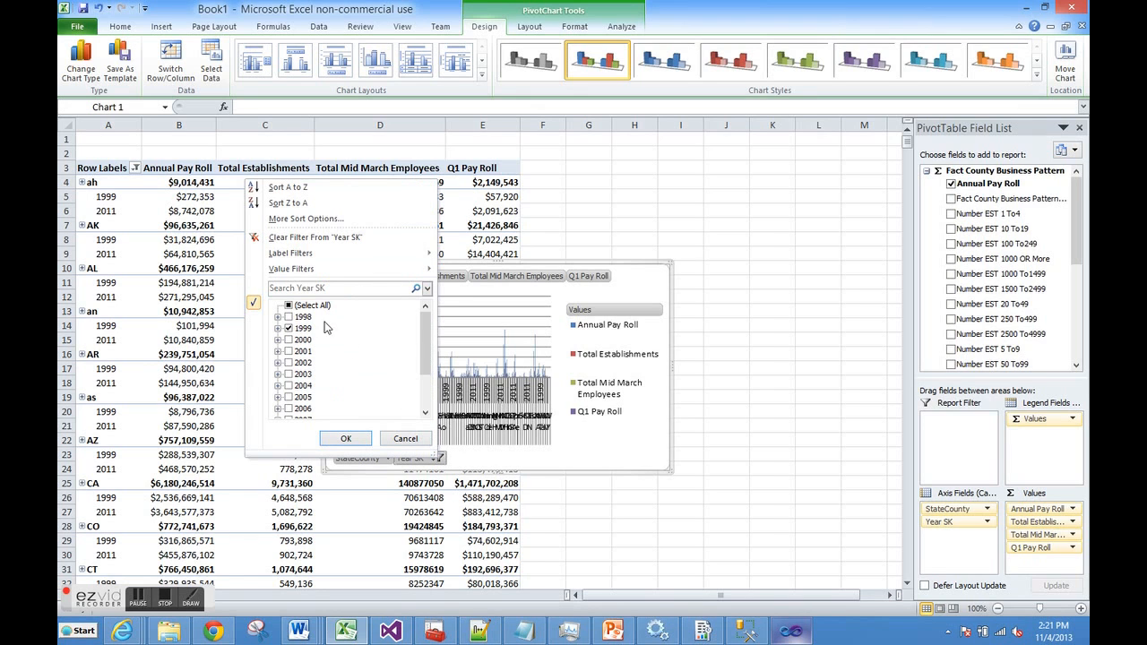
click(394, 441)
click(387, 458)
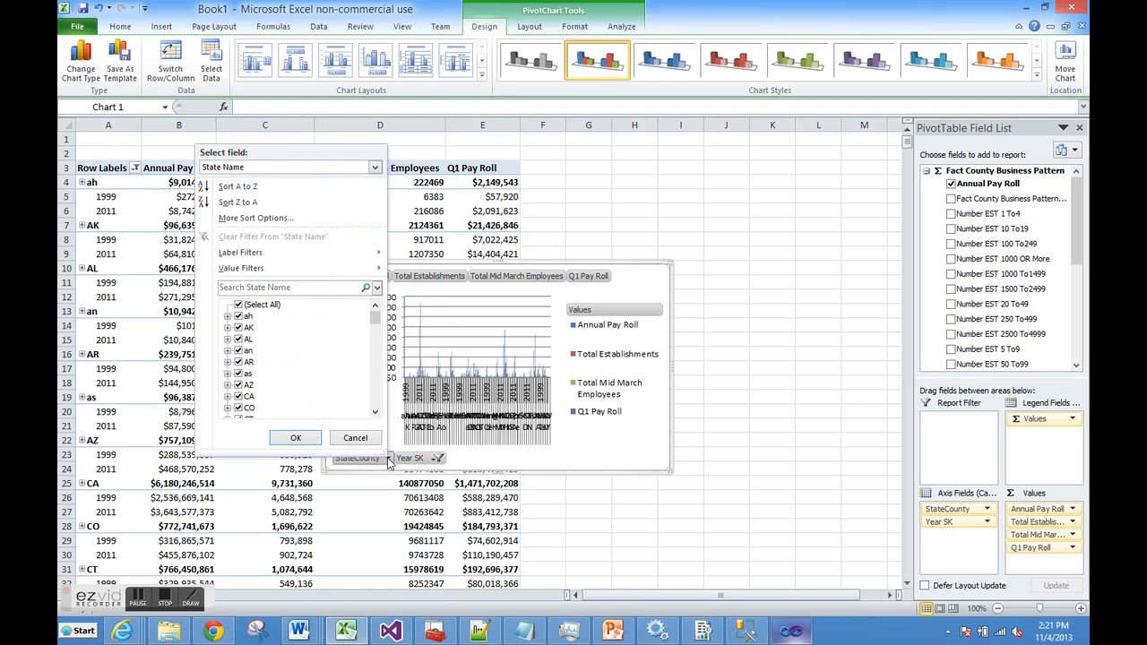
click(239, 305)
click(239, 328)
click(295, 439)
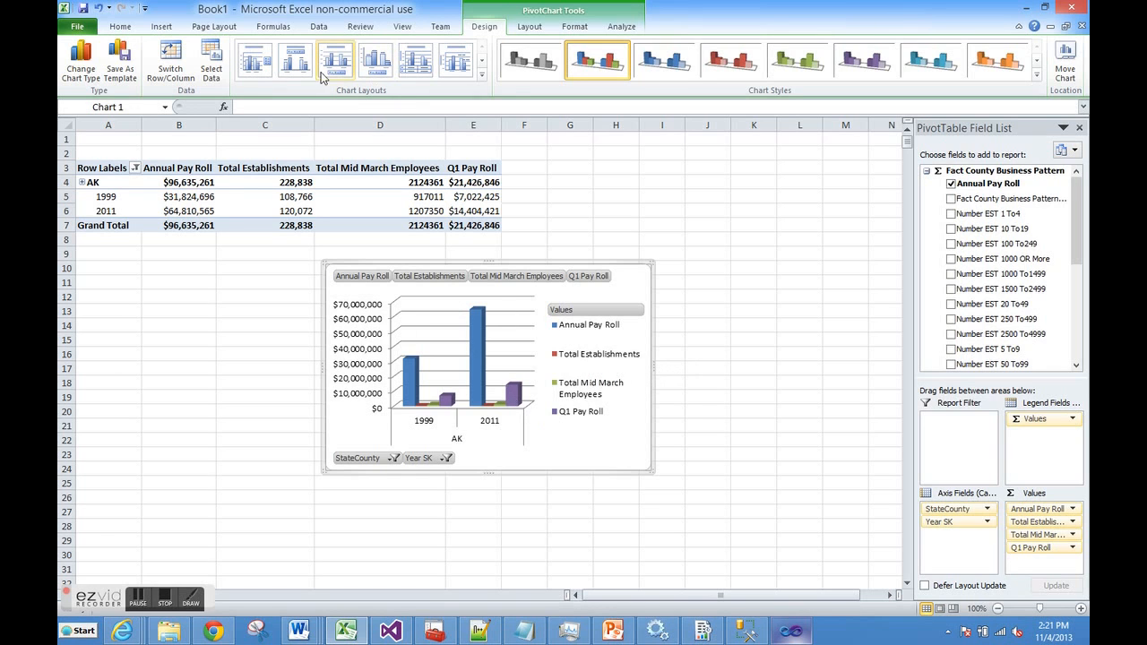
- Change the PivotChart to a plain 2-D line chart
click(164, 28)
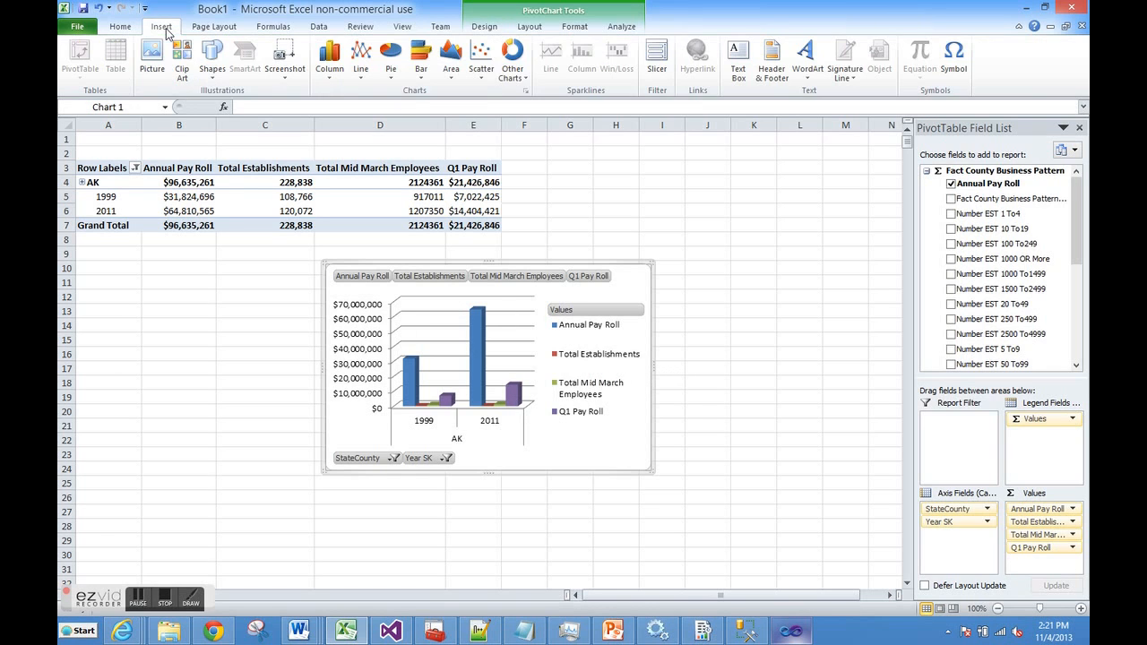
click(359, 61)
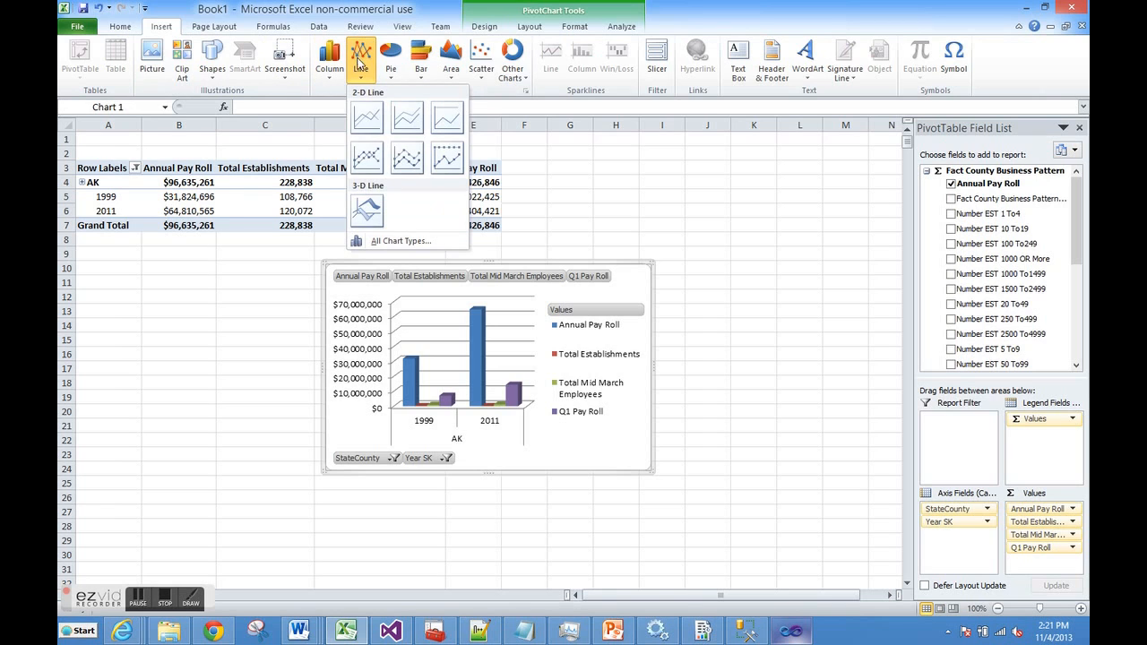
click(369, 118)
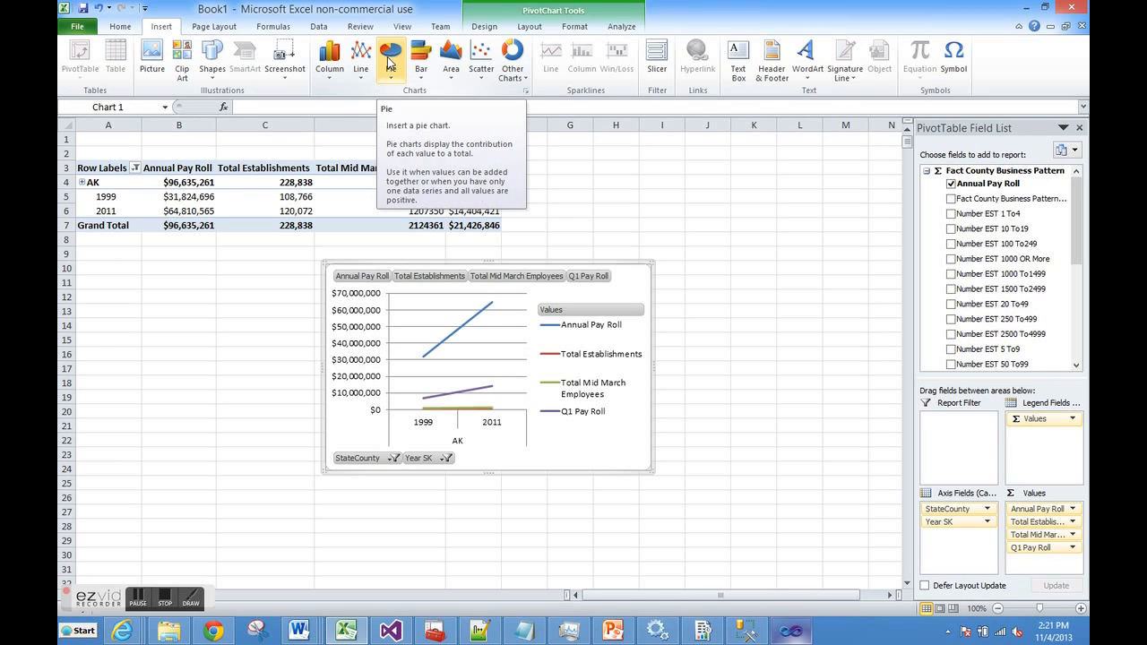
- Change the PivotChart to a plain 2-D pie chart and inspect its AK slices for 1999 and 2011
click(389, 61)
click(397, 118)
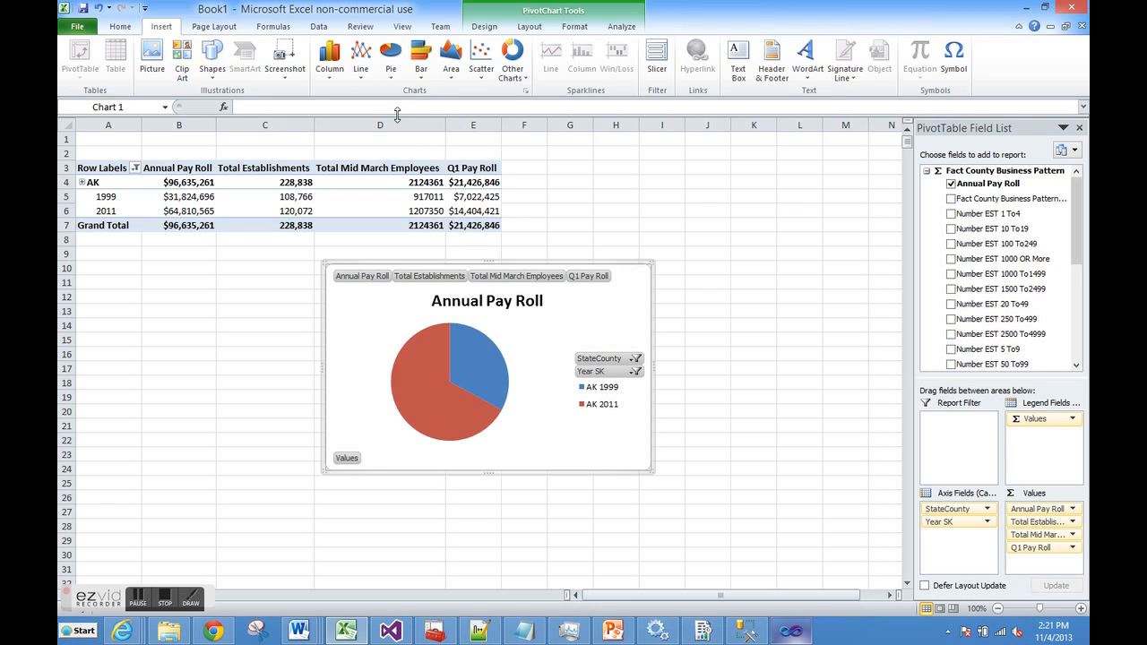
mouse_move(468, 370)
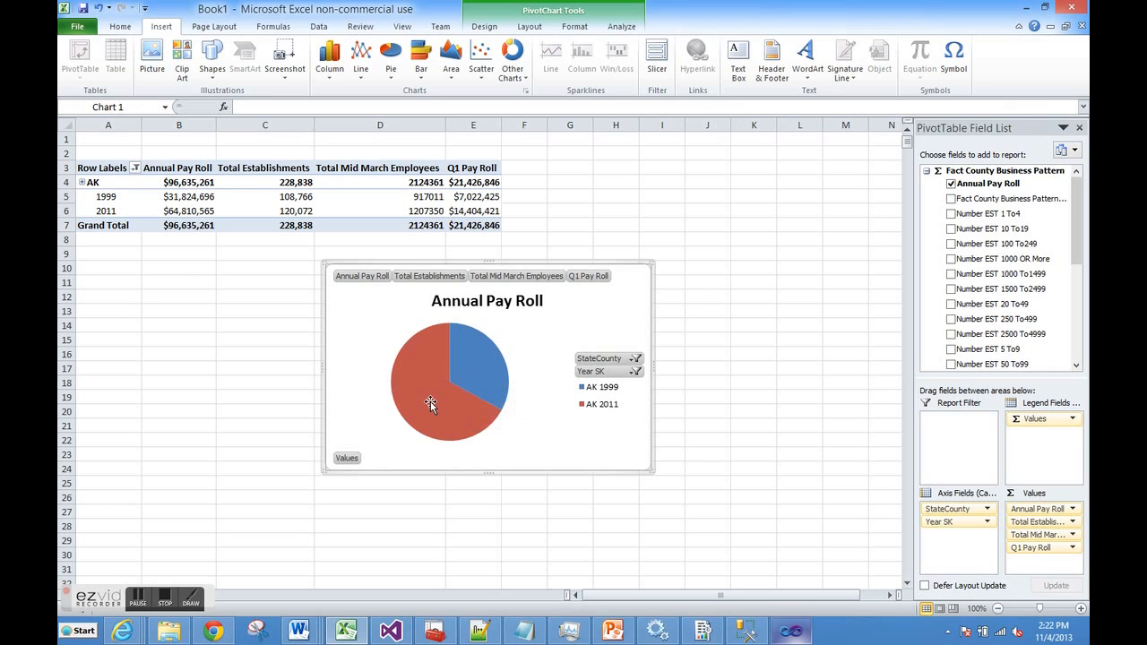
mouse_move(431, 402)
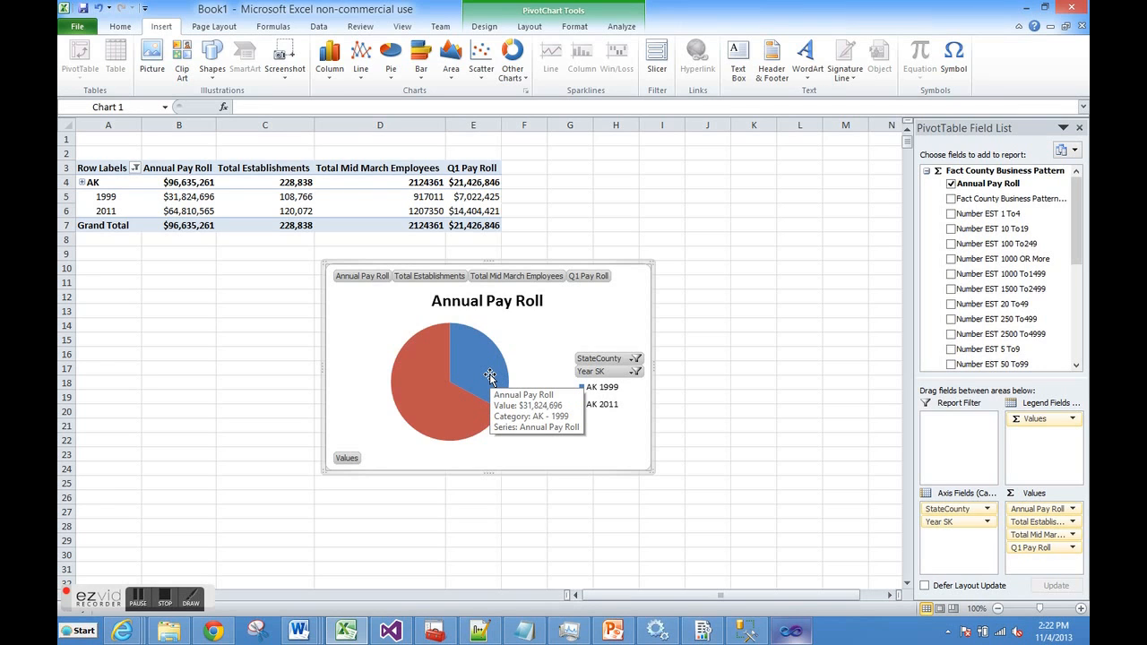
click(827, 260)
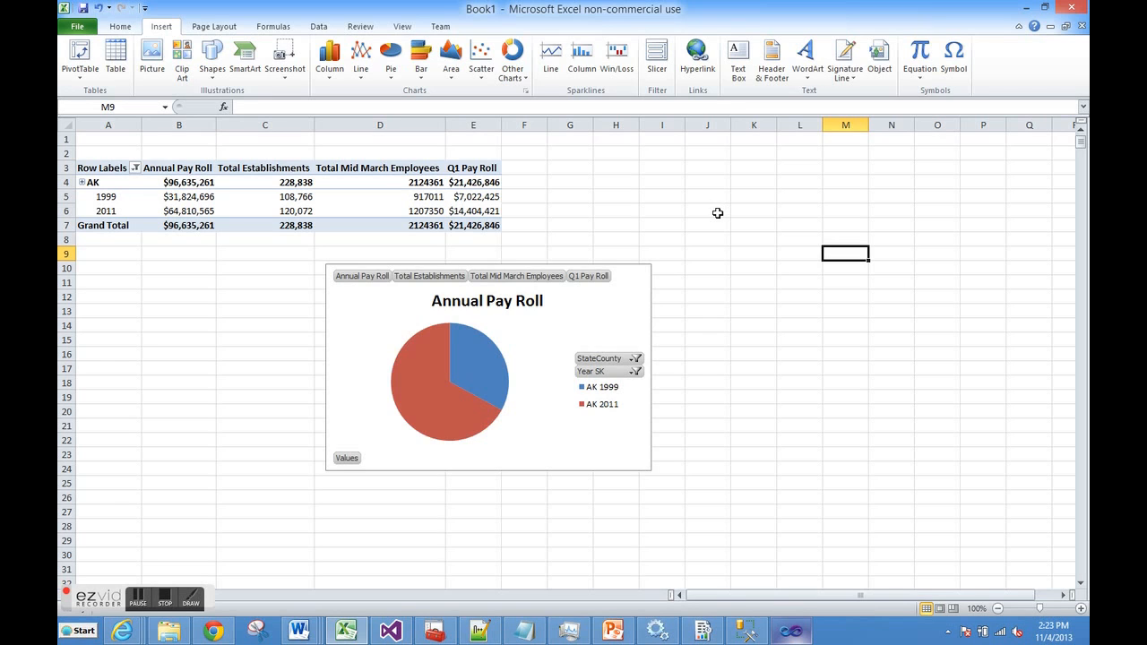
- Close the Book1 workbook without saving and switch to the CountyBusinessPatternsMulti project in Visual Studio
click(1082, 29)
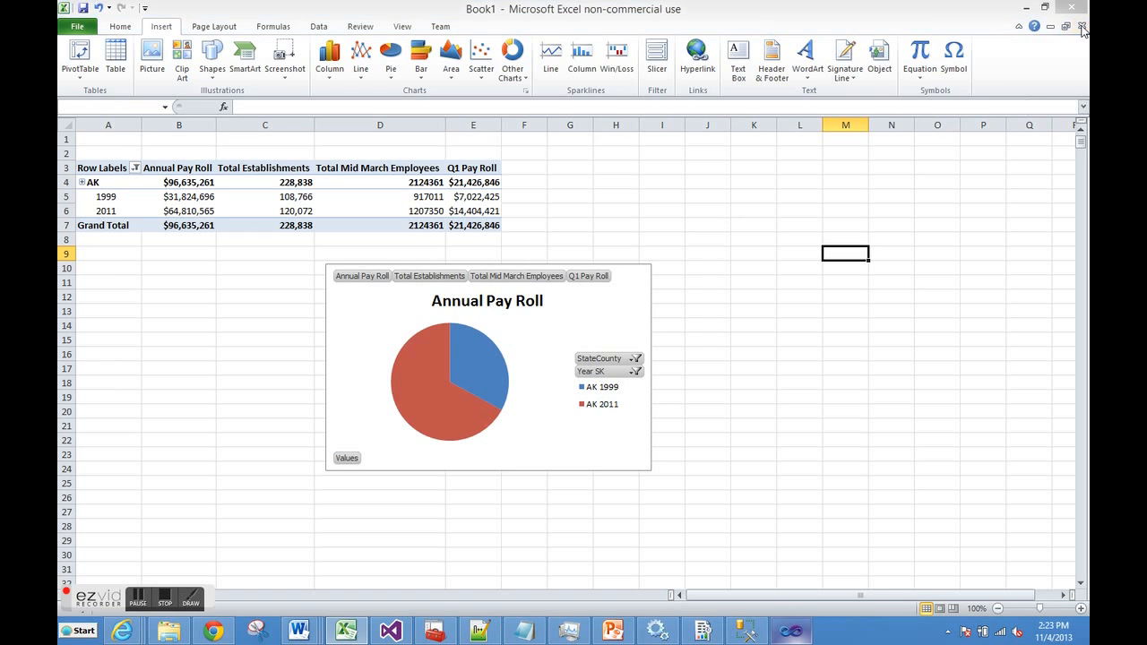
click(573, 331)
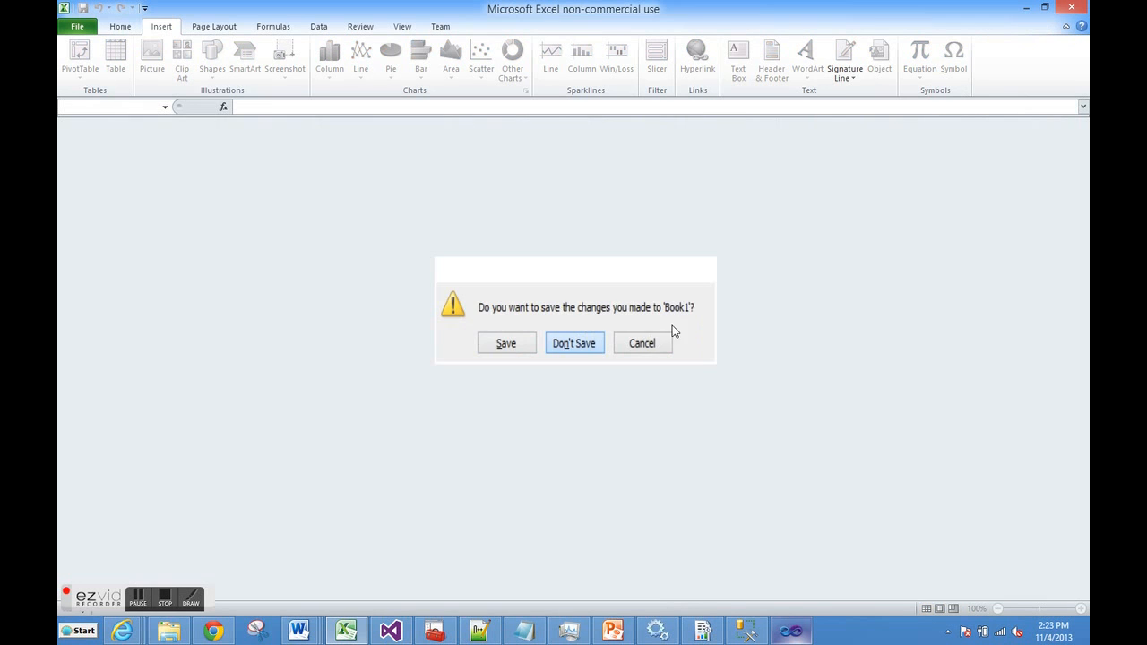
click(793, 633)
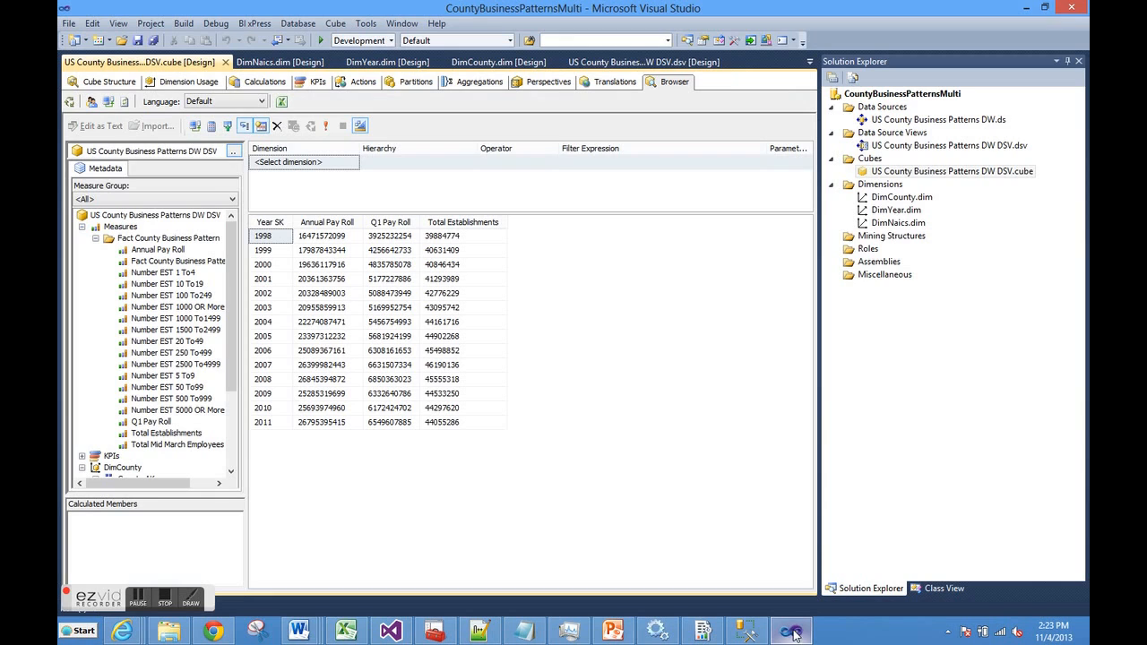